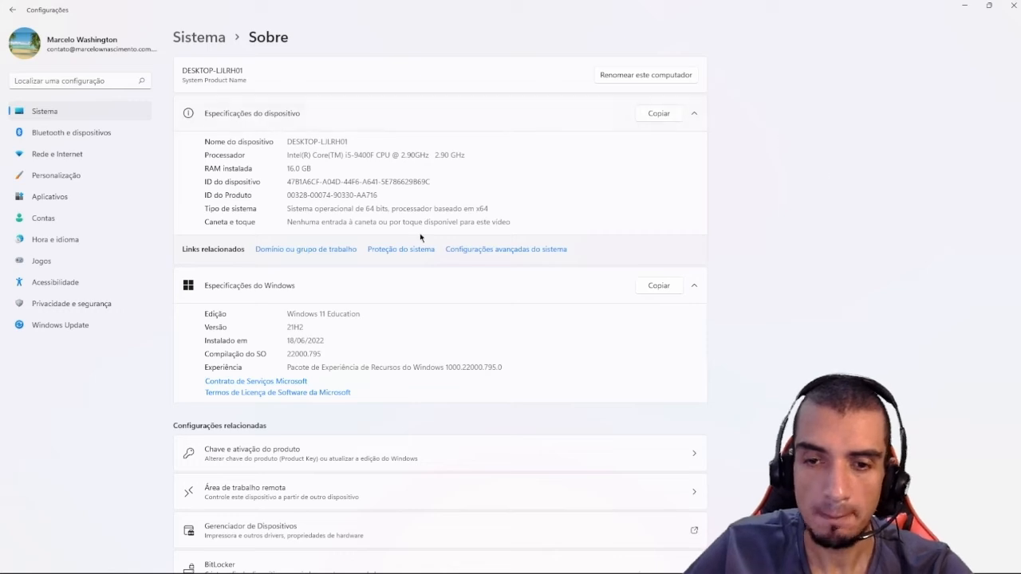
Step: Collapse the Windows specifications section and launch Task Manager by running the taskmgr command
{"action": "left_click", "coordinate": [566, 288]}
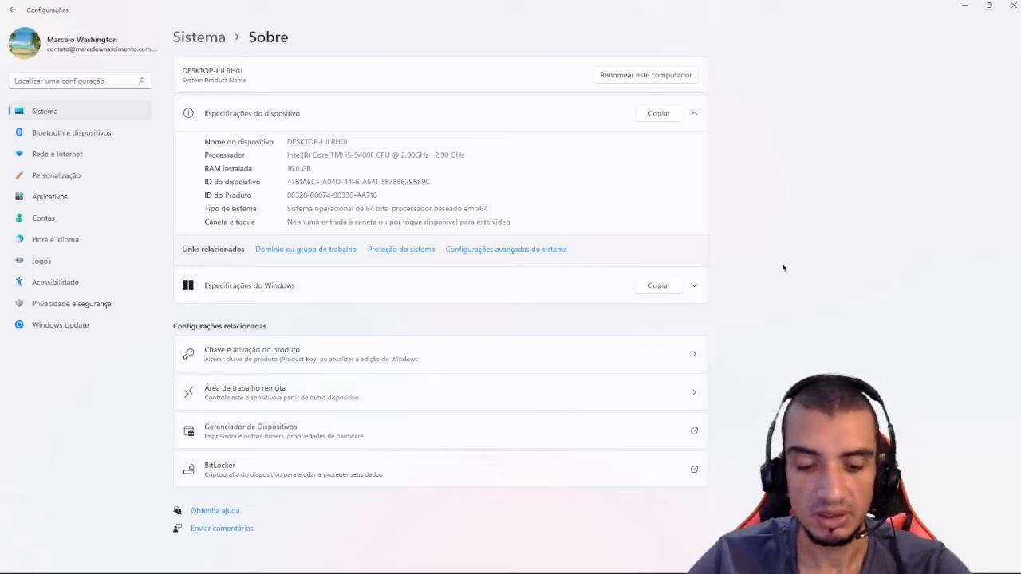
{"action": "key", "text": "super+r"}
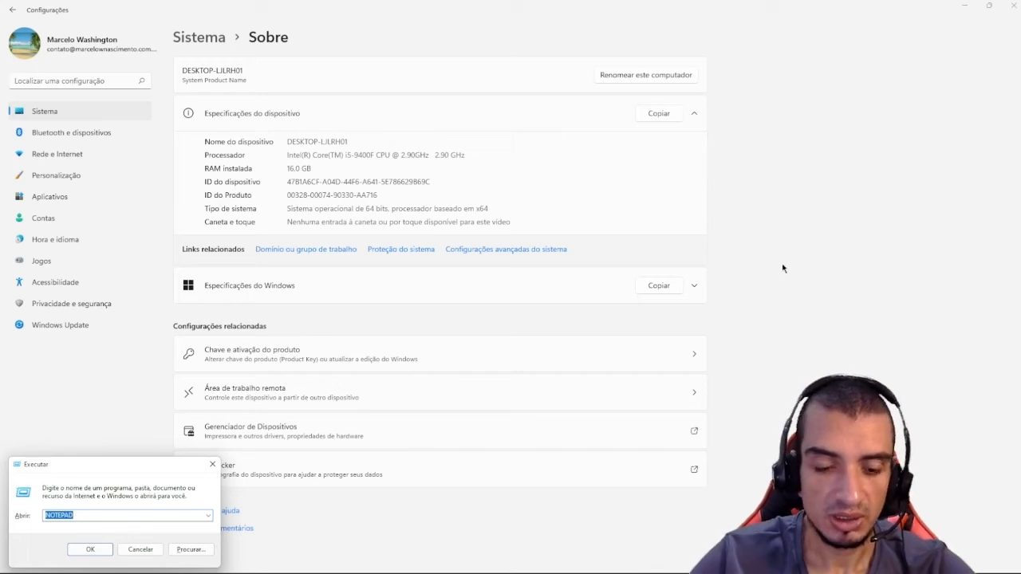
{"action": "type", "text": "taskmgr"}
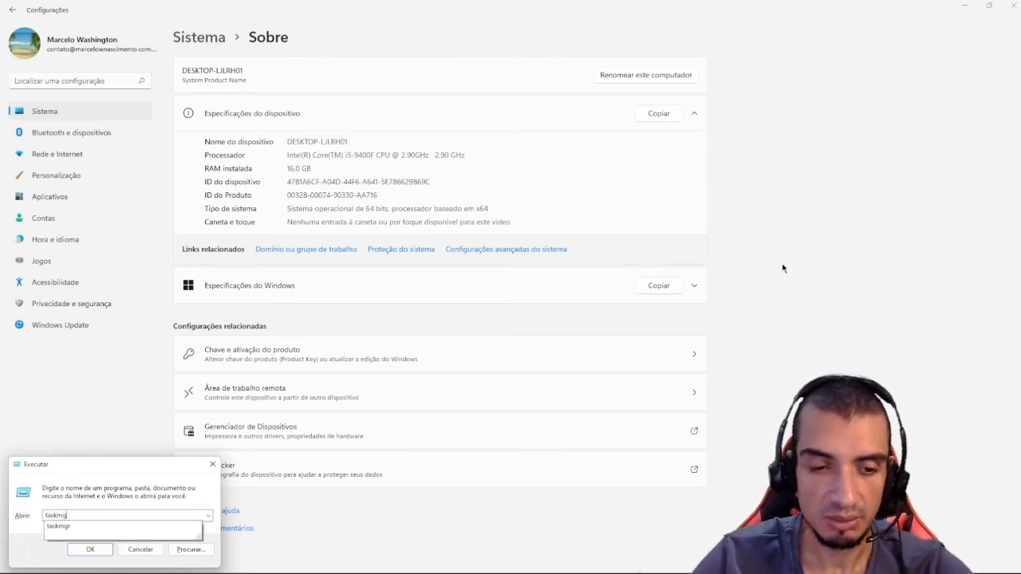
{"action": "key", "text": "Return"}
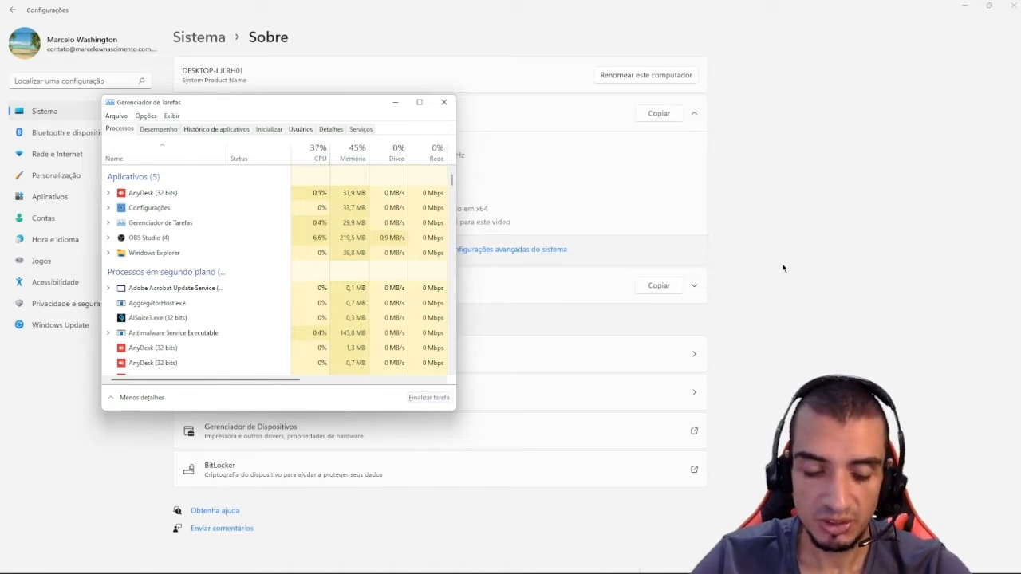
{"action": "key", "text": "super"}
{"action": "key", "text": "super"}
{"action": "key", "text": "super"}
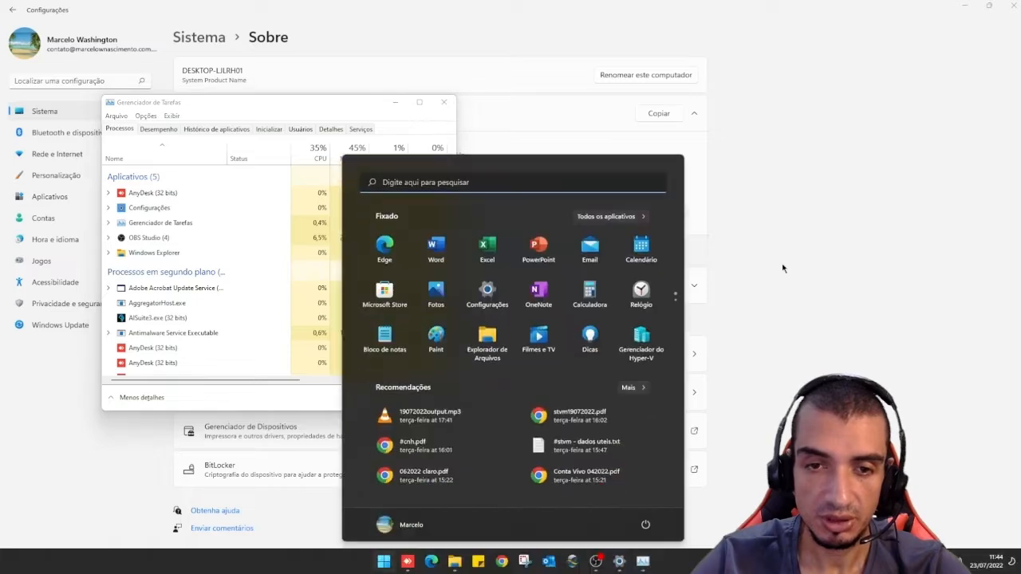
{"action": "key", "text": "super"}
{"action": "key", "text": "super"}
{"action": "key", "text": "super"}
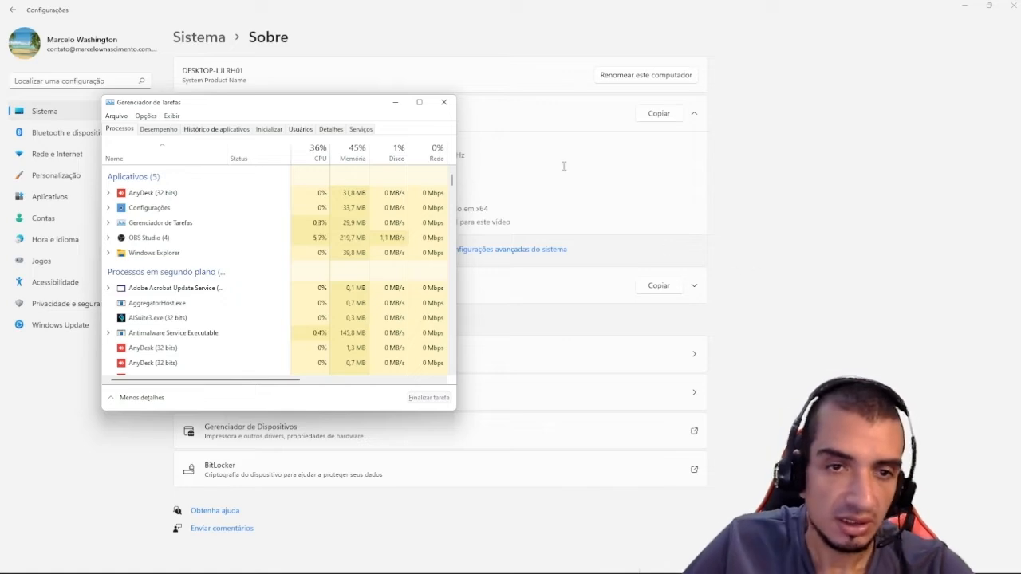
Step: Maximize Task Manager and widen the power usage trend column so its full heading fits
{"action": "left_click", "coordinate": [419, 103]}
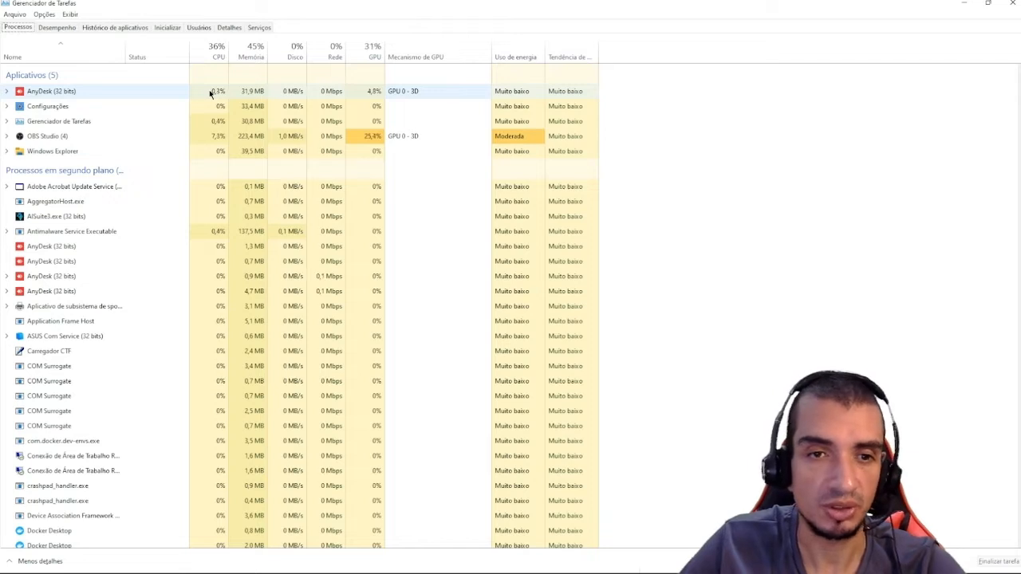
{"action": "left_click", "coordinate": [118, 97]}
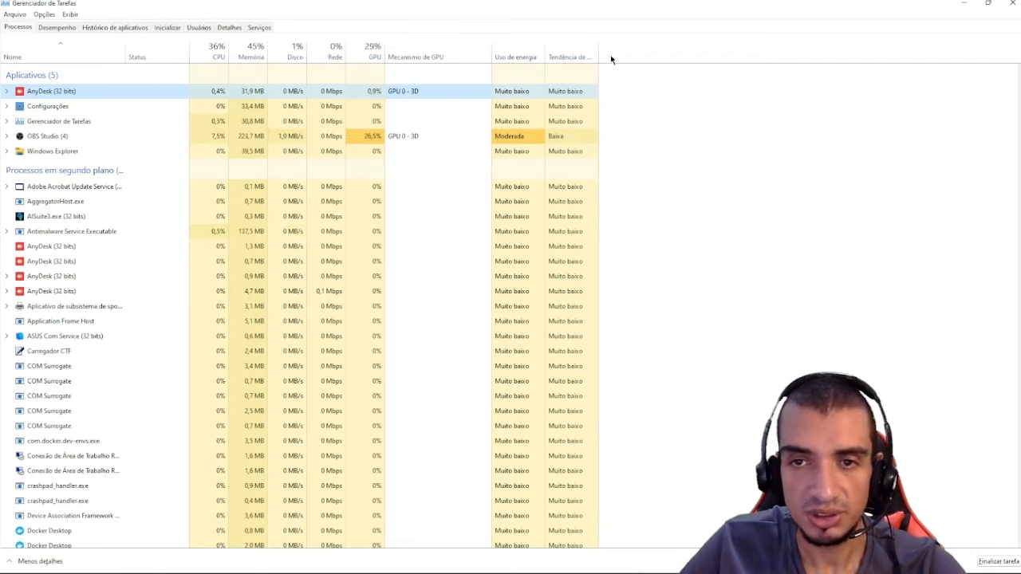
{"action": "left_click_drag", "start_coordinate": [598, 49], "coordinate": [660, 50]}
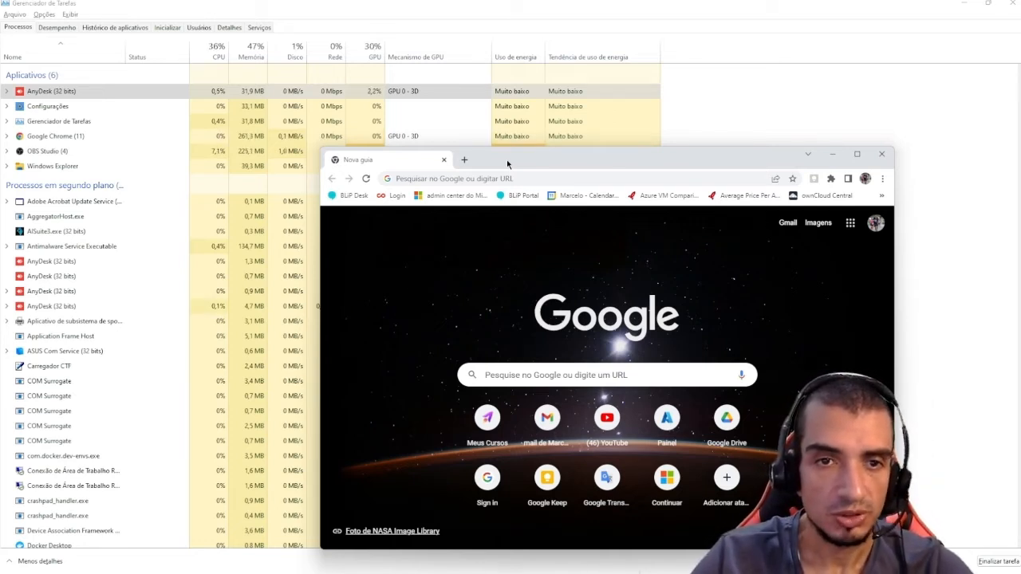
Step: Switch to Google Chrome and open about eleven new browser windows to load the system
{"action": "left_click", "coordinate": [729, 92]}
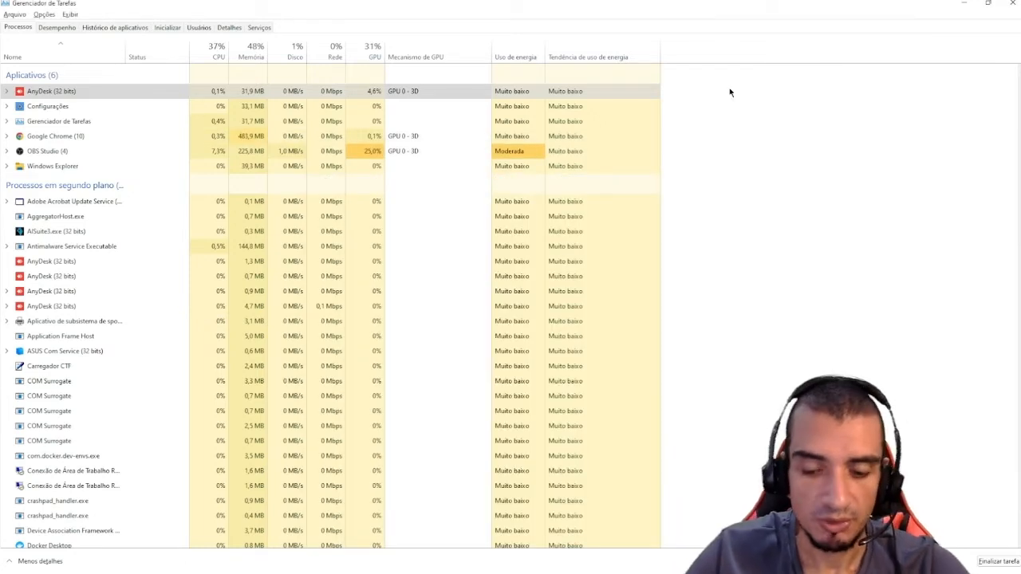
{"action": "key", "text": "alt+Tab"}
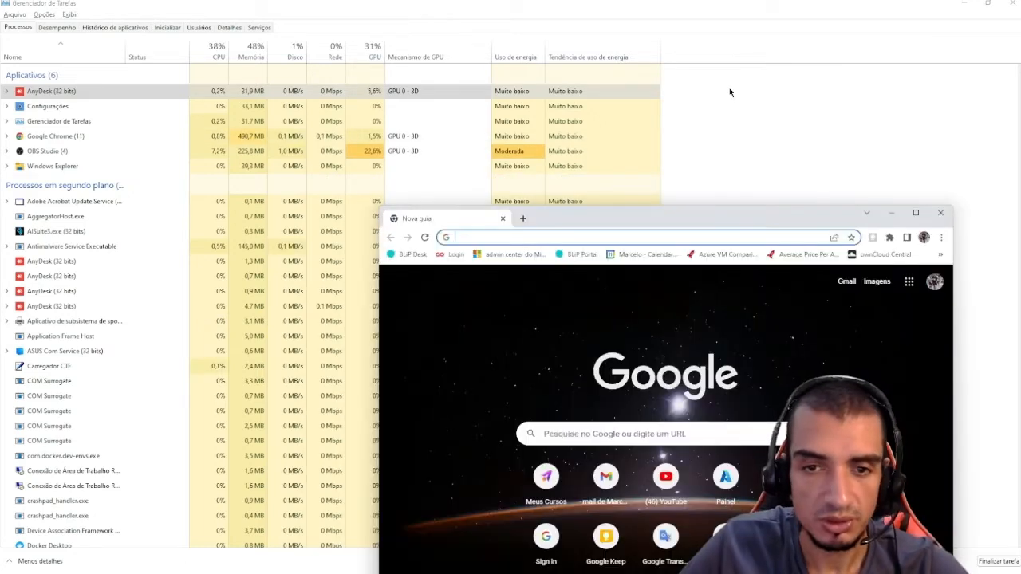
{"action": "key", "text": "ctrl+n"}
{"action": "key", "text": "ctrl+n"}
{"action": "key", "text": "ctrl+n"}
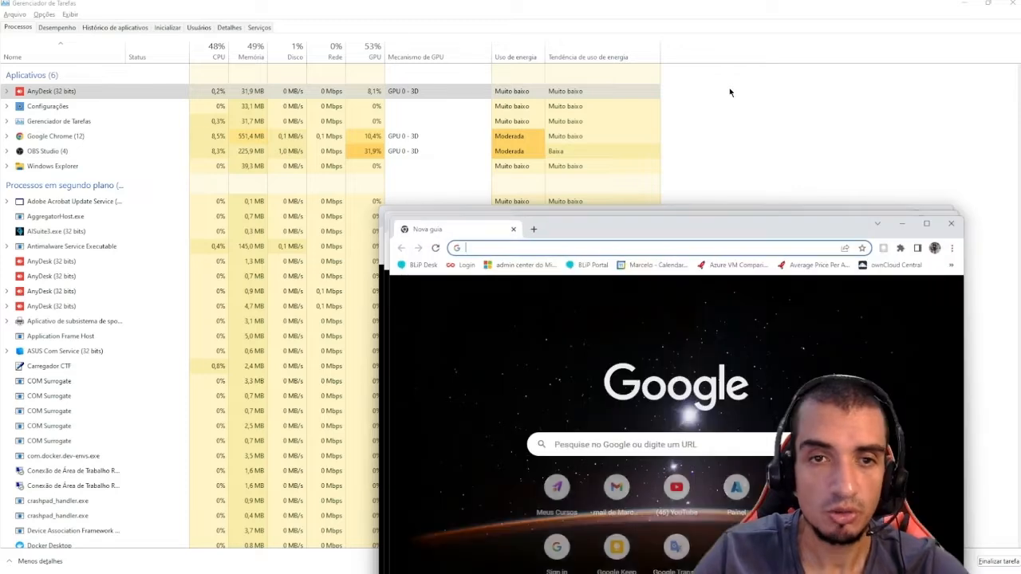
{"action": "key", "text": "ctrl+n"}
{"action": "key", "text": "ctrl+n"}
{"action": "key", "text": "ctrl+n"}
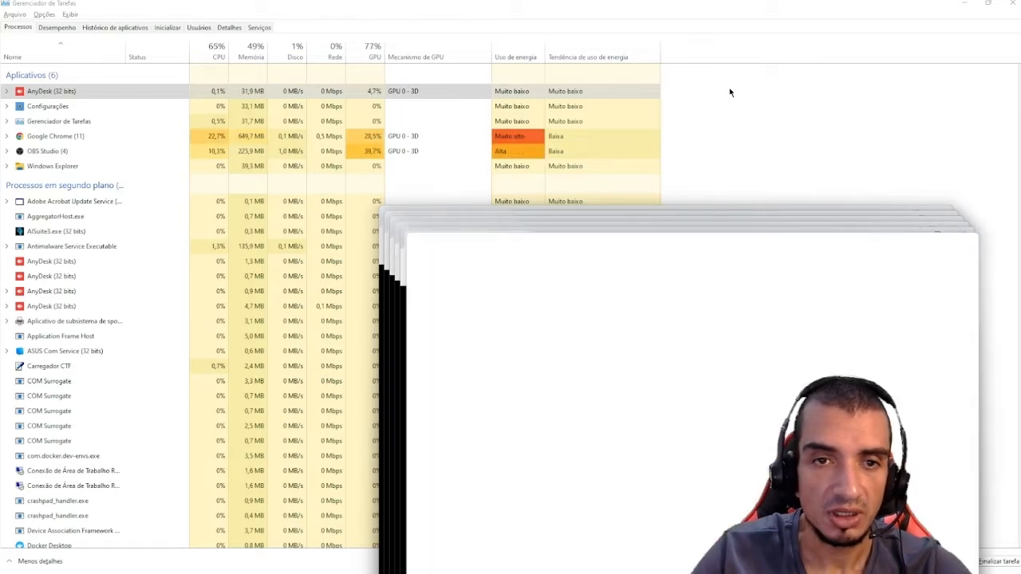
{"action": "key", "text": "ctrl+n"}
{"action": "key", "text": "ctrl+n"}
{"action": "key", "text": "ctrl+n"}
{"action": "key", "text": "ctrl+n"}
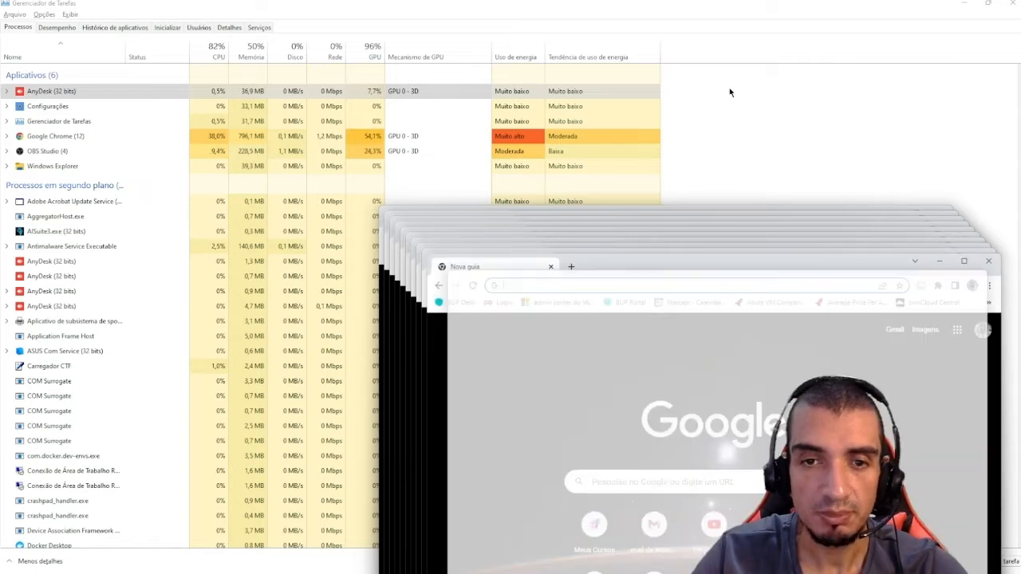
{"action": "key", "text": "ctrl+n"}
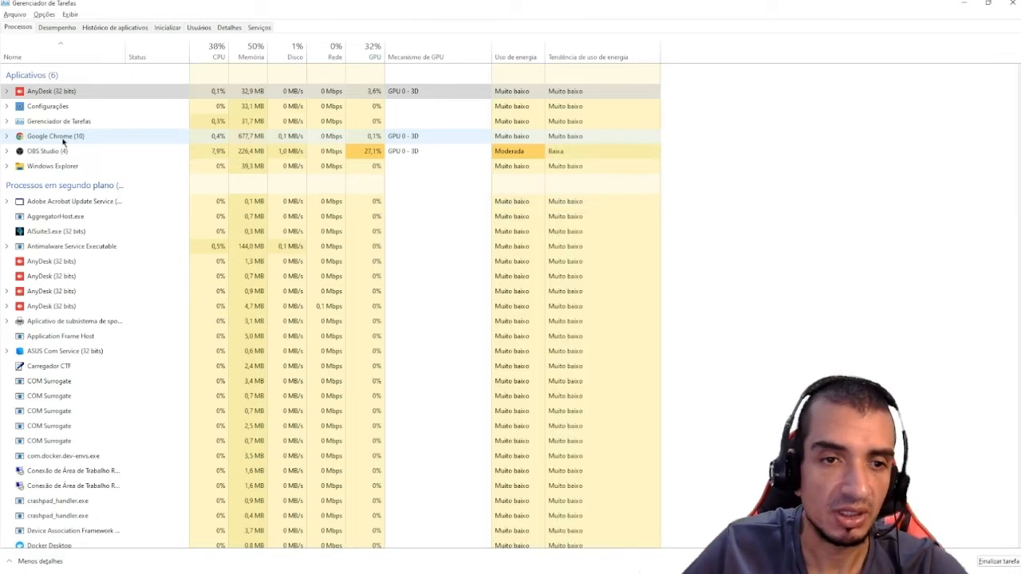
Step: End the Google Chrome and Windows Explorer tasks in Task Manager's list of running applications
{"action": "right_click", "coordinate": [77, 138]}
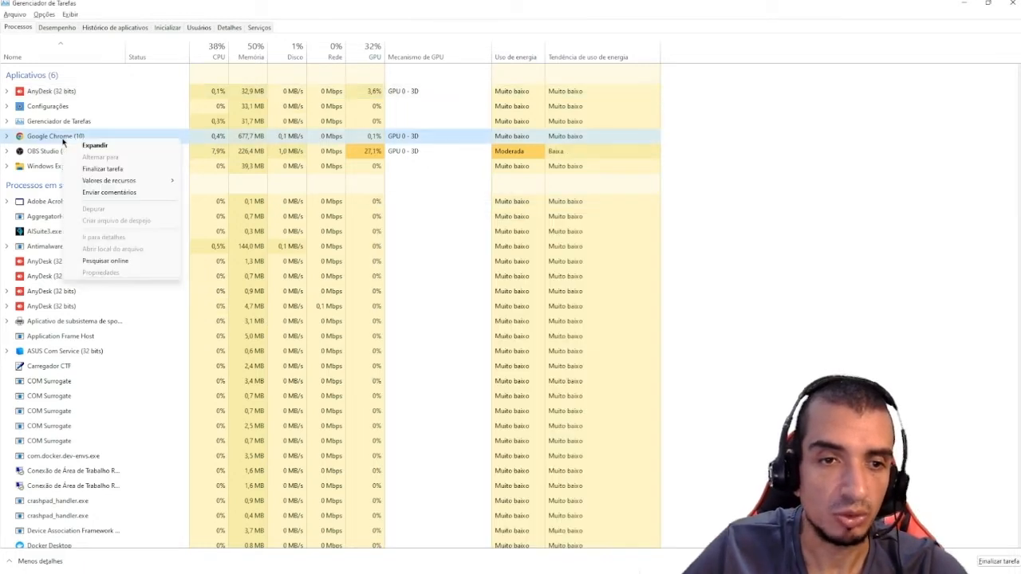
{"action": "left_click", "coordinate": [99, 169]}
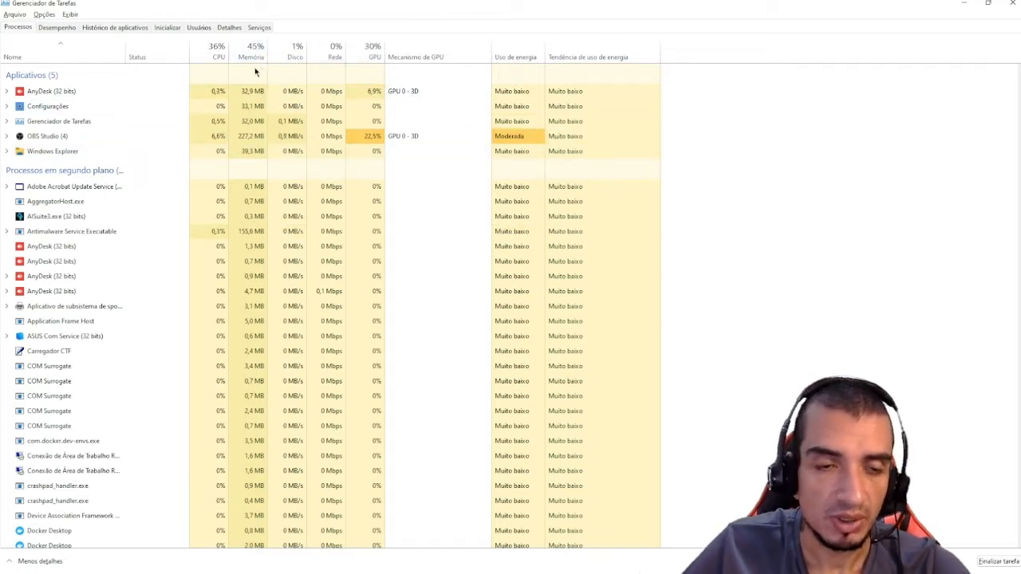
{"action": "right_click", "coordinate": [59, 154]}
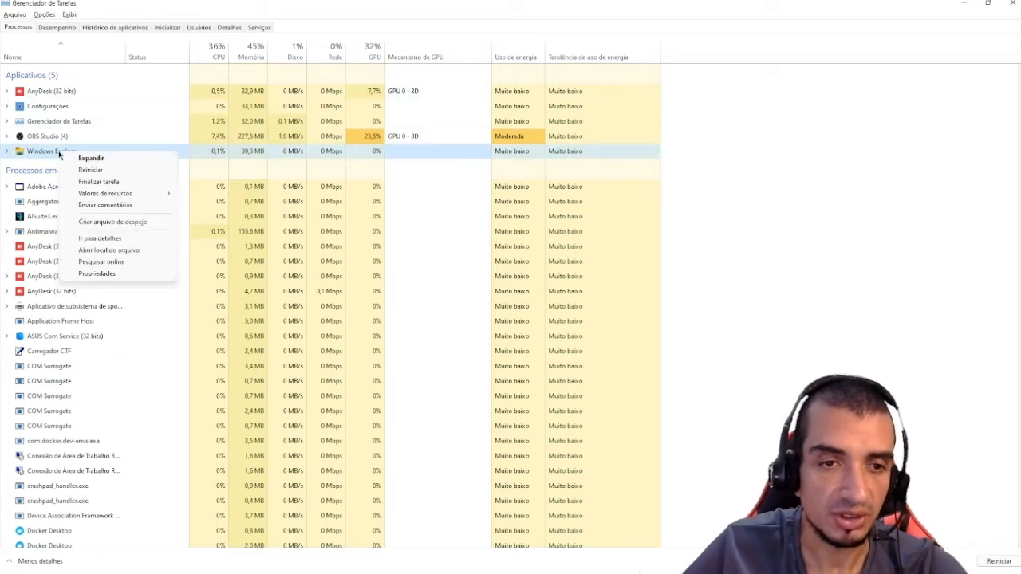
{"action": "left_click", "coordinate": [97, 181]}
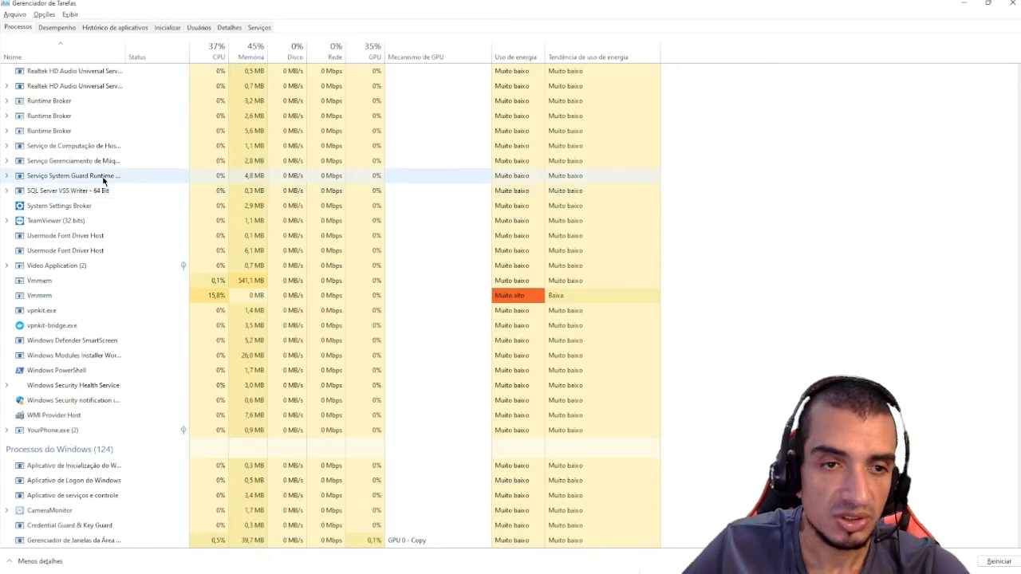
{"action": "scroll", "coordinate": [117, 153], "scroll_direction": "up", "scroll_amount": 15}
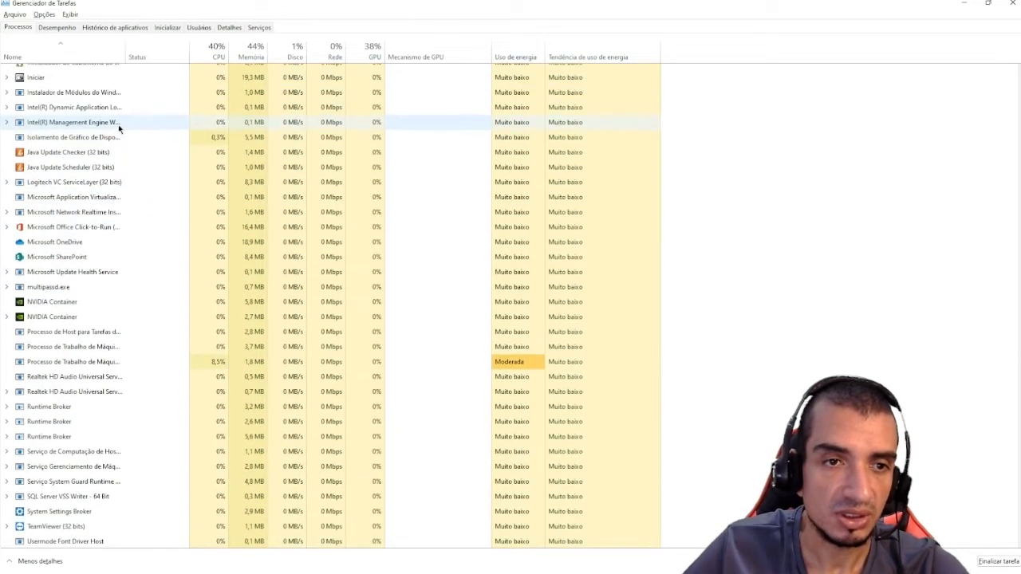
{"action": "scroll", "coordinate": [119, 129], "scroll_direction": "up", "scroll_amount": 15}
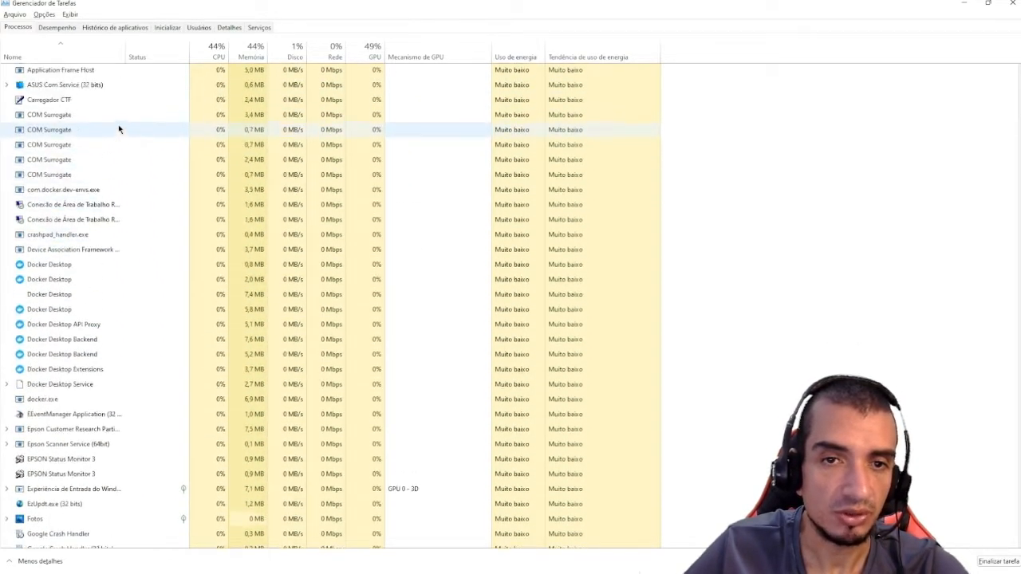
{"action": "scroll", "coordinate": [119, 128], "scroll_direction": "up", "scroll_amount": 1}
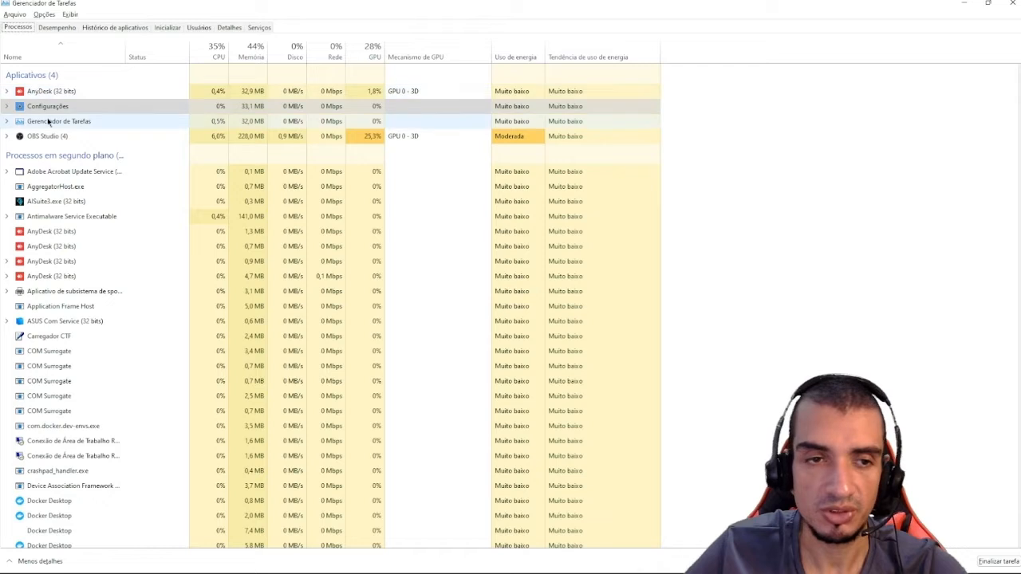
Step: View the CPU performance graph, and sort the startup apps by startup impact, highest first, with that column widened
{"action": "left_click", "coordinate": [62, 31]}
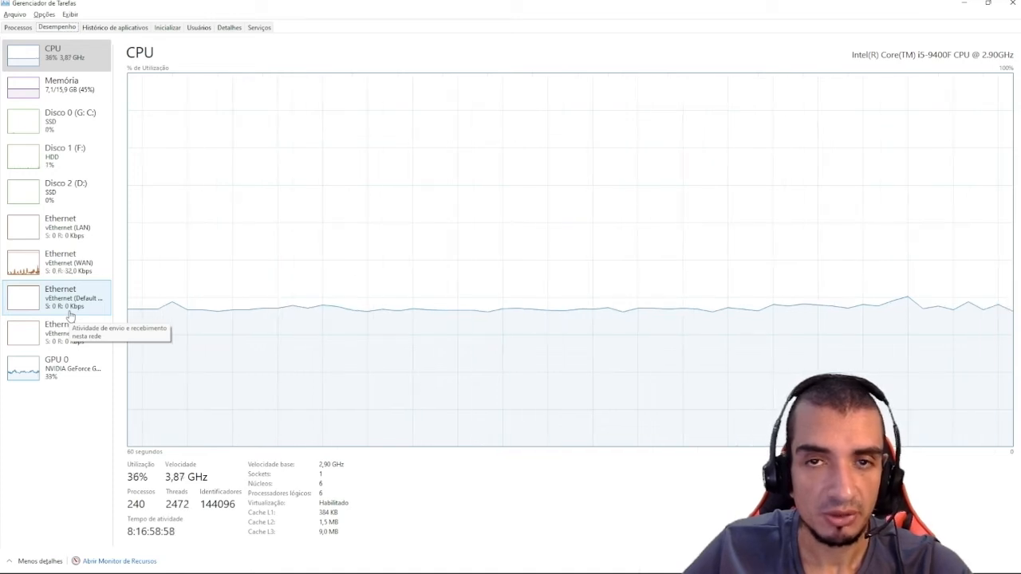
{"action": "left_click", "coordinate": [167, 29]}
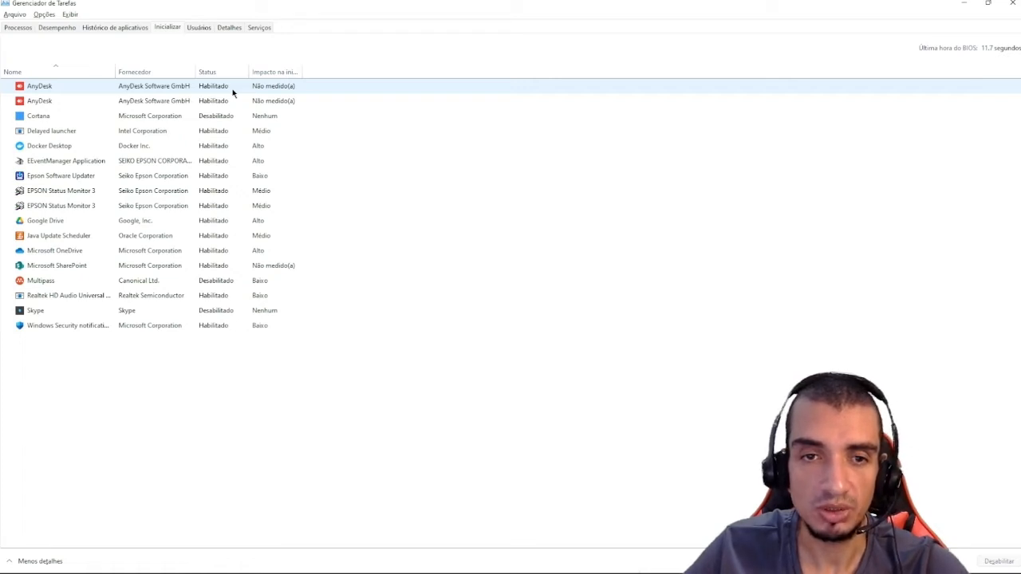
{"action": "left_click_drag", "start_coordinate": [299, 71], "coordinate": [354, 70]}
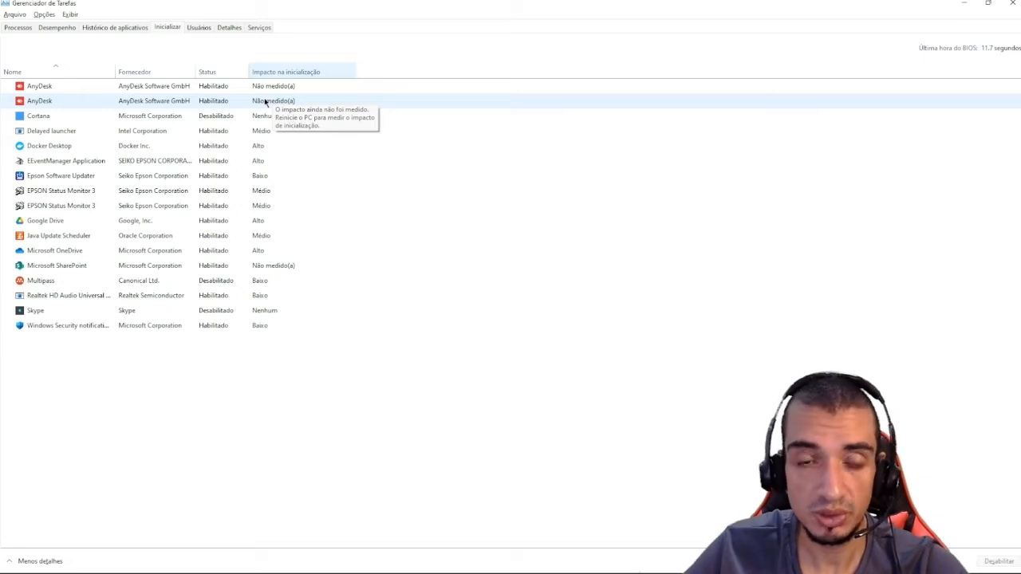
{"action": "left_click", "coordinate": [271, 73]}
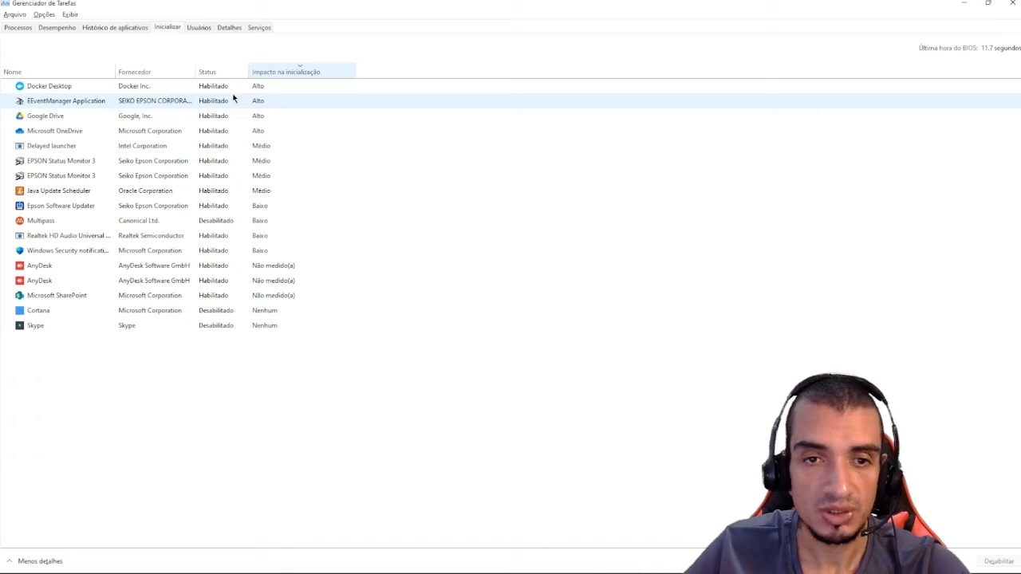
Step: Examine the enable and disable options of startup apps such as Docker Desktop, Skype, Microsoft SharePoint, AnyDesk and Multipass
{"action": "right_click", "coordinate": [142, 90]}
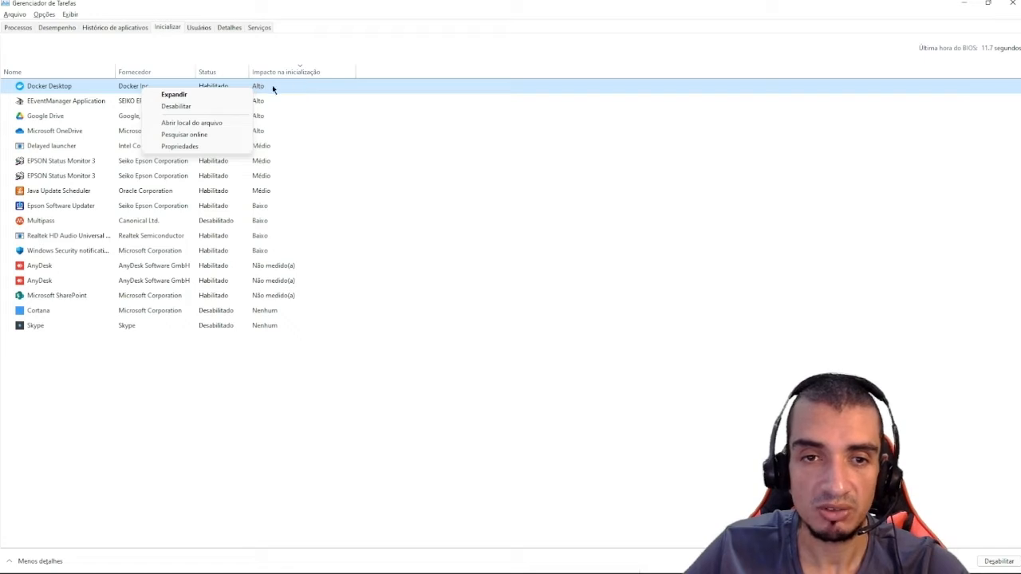
{"action": "left_click", "coordinate": [88, 117]}
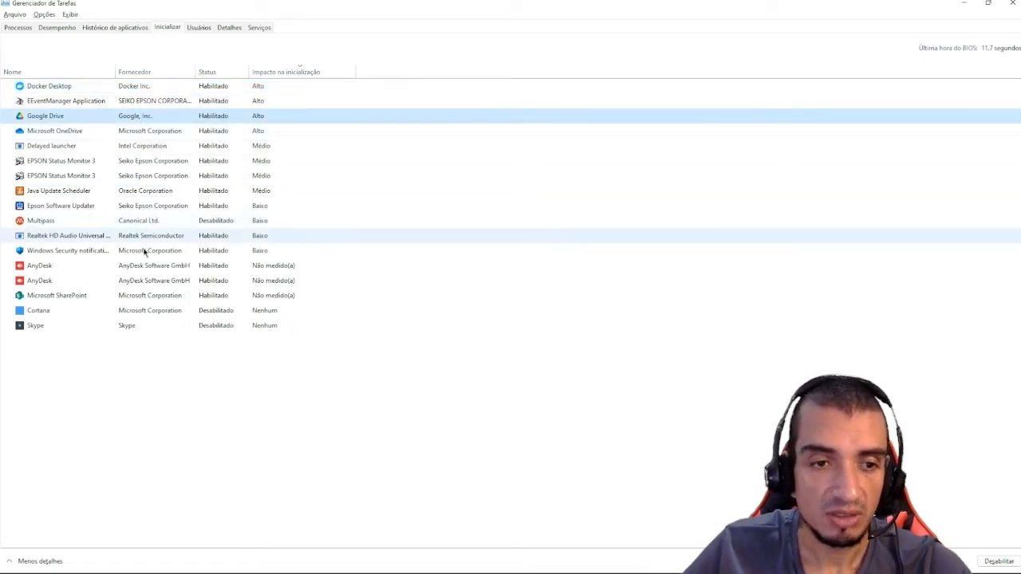
{"action": "right_click", "coordinate": [139, 327]}
{"action": "left_click", "coordinate": [139, 327]}
{"action": "right_click", "coordinate": [148, 296]}
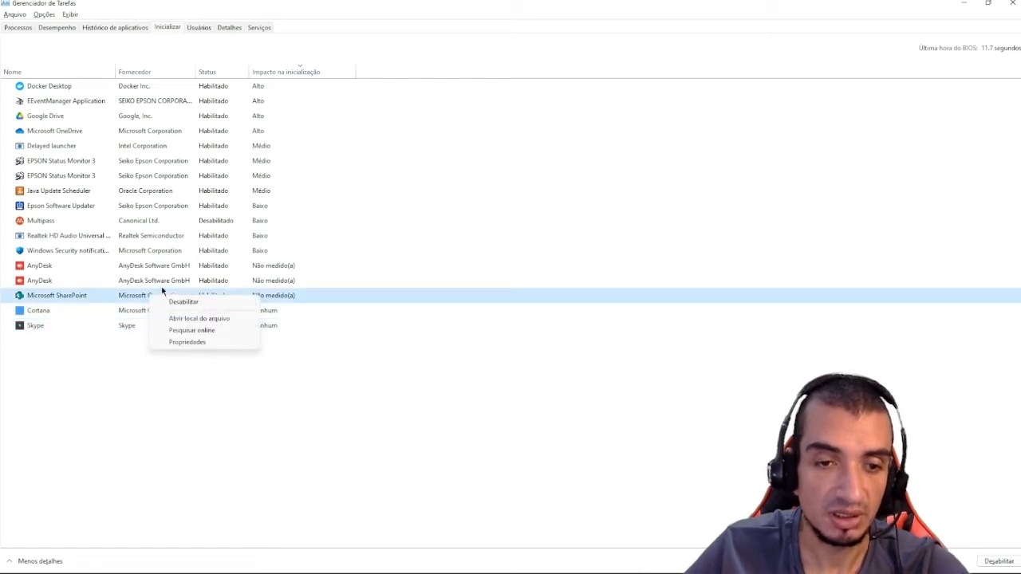
{"action": "left_click", "coordinate": [164, 282]}
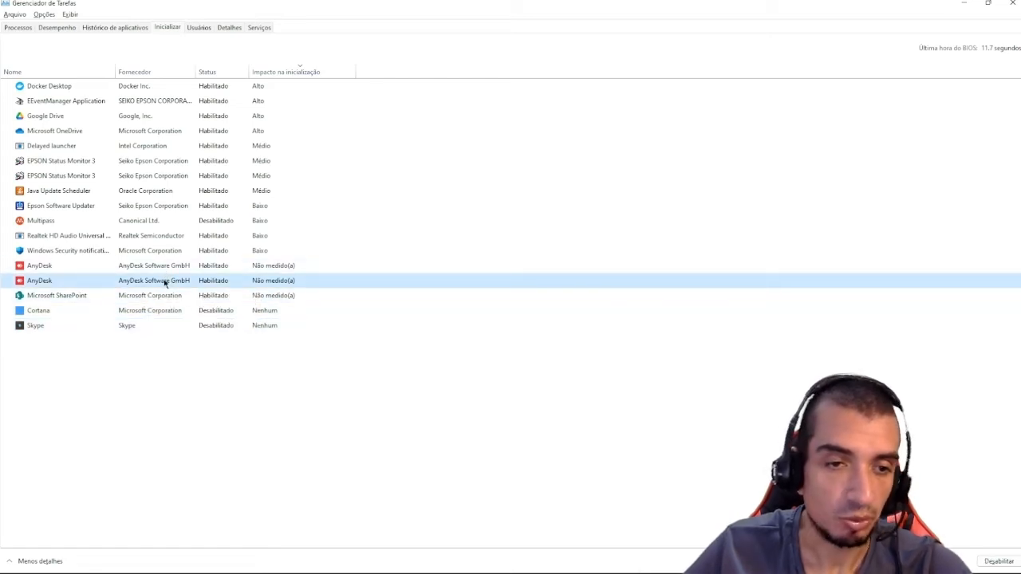
{"action": "right_click", "coordinate": [165, 283]}
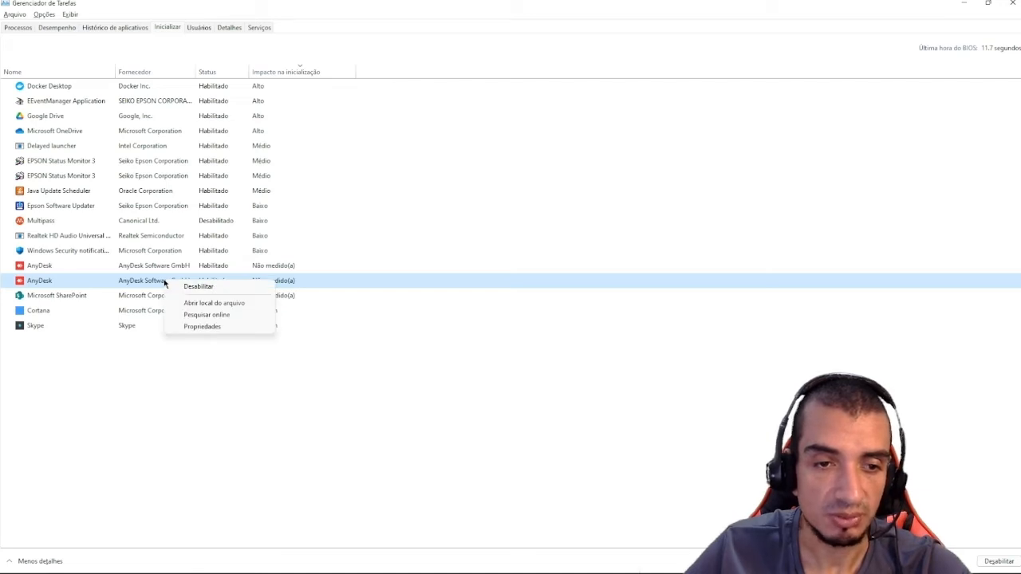
{"action": "left_click", "coordinate": [150, 223]}
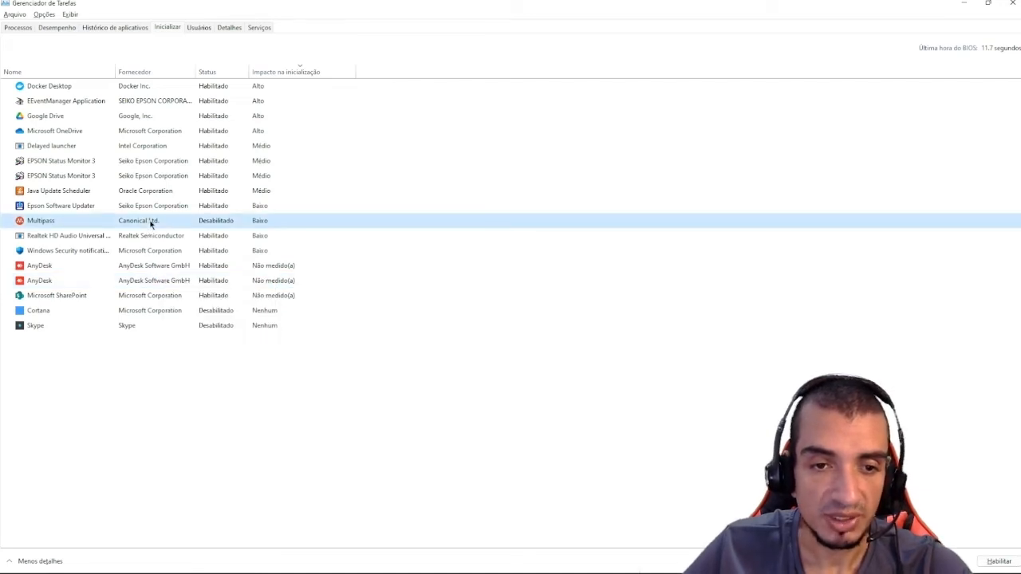
{"action": "right_click", "coordinate": [150, 224]}
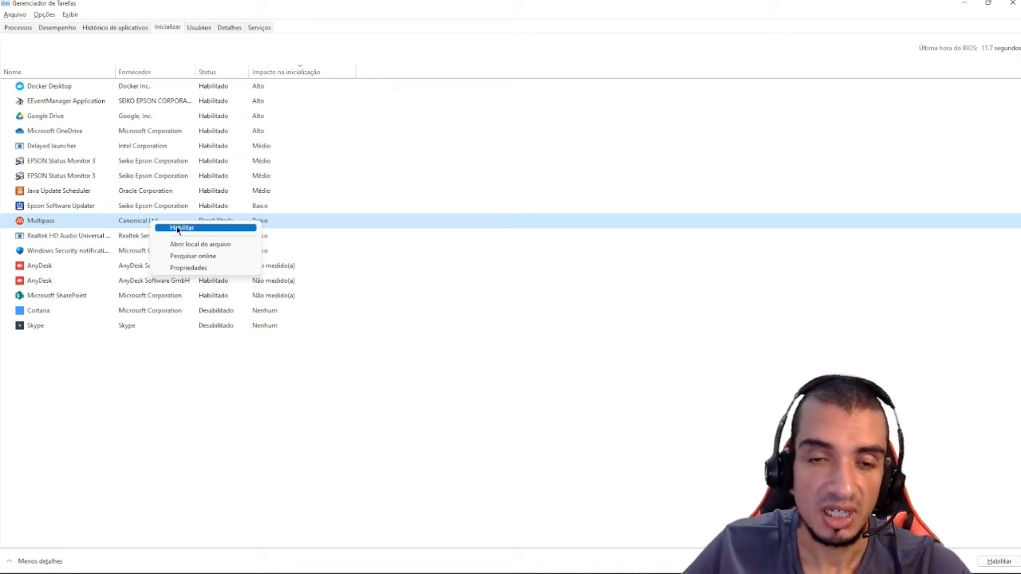
{"action": "left_click", "coordinate": [140, 207]}
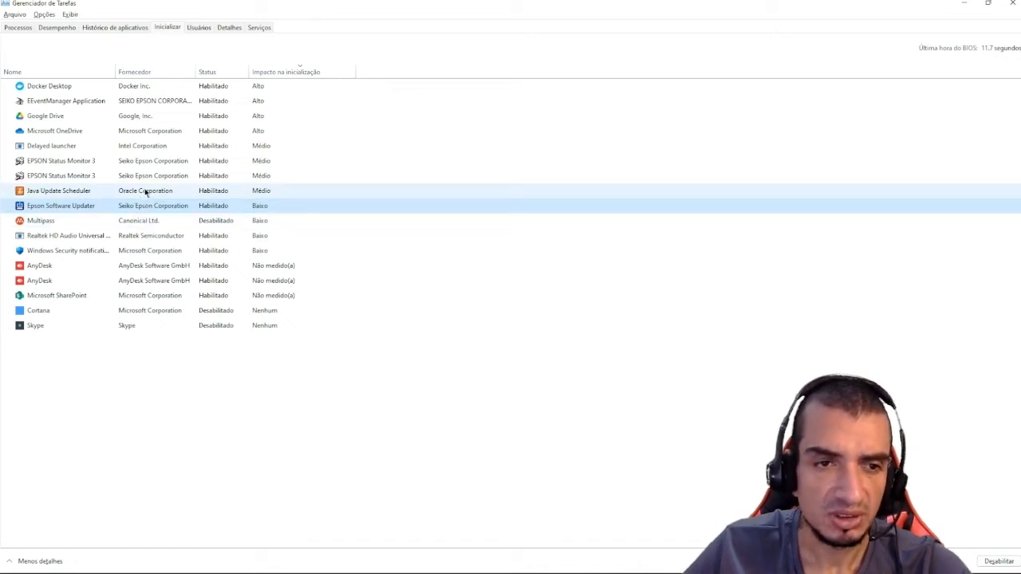
{"action": "left_click", "coordinate": [141, 149]}
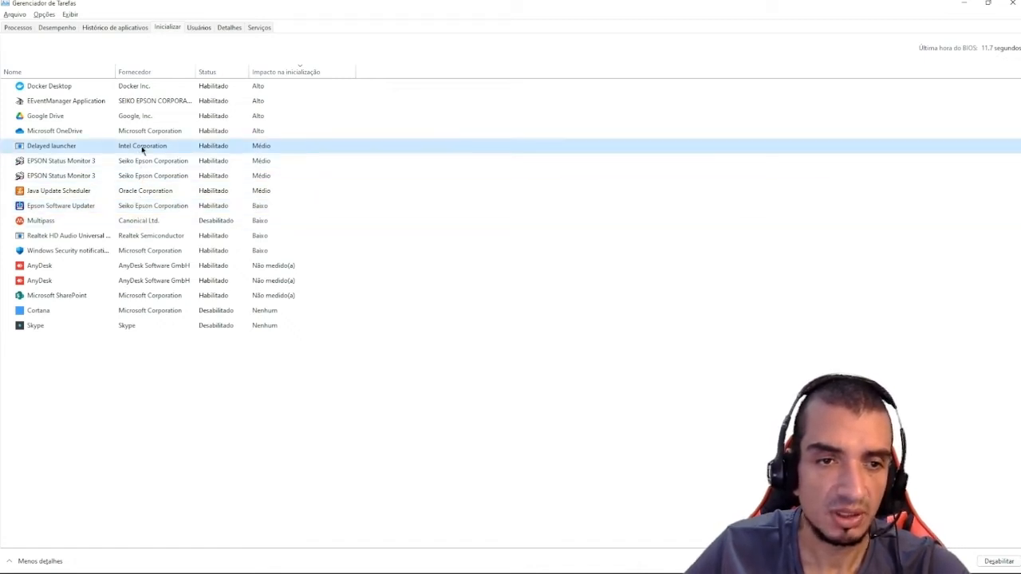
Step: Sort the startup apps by status so that the disabled ones are listed first
{"action": "left_click", "coordinate": [146, 133]}
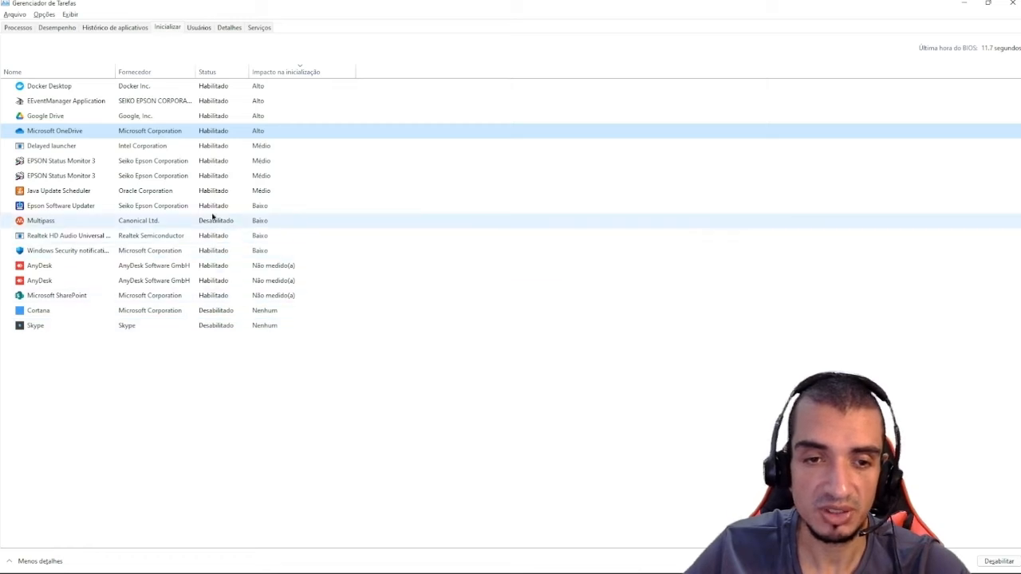
{"action": "left_click", "coordinate": [208, 72]}
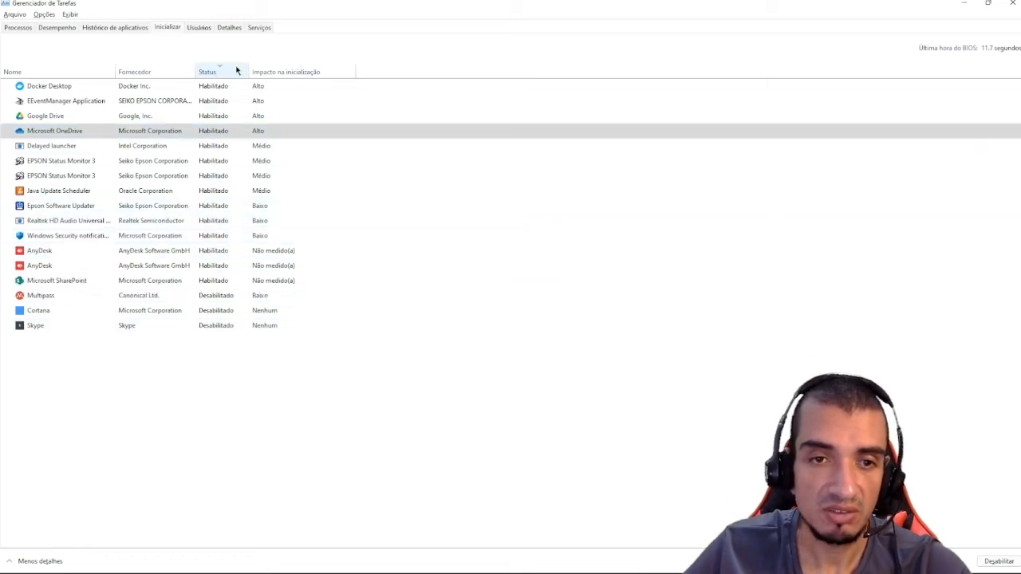
{"action": "left_click", "coordinate": [216, 73]}
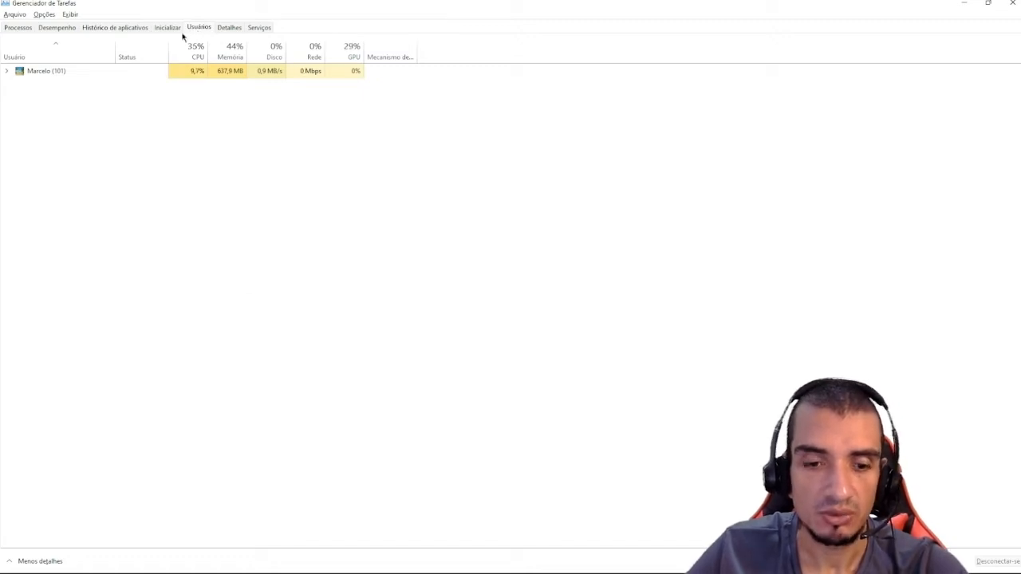
Step: Open a session for the second user account through the account options in Start, and return to the user list
{"action": "left_click", "coordinate": [382, 561]}
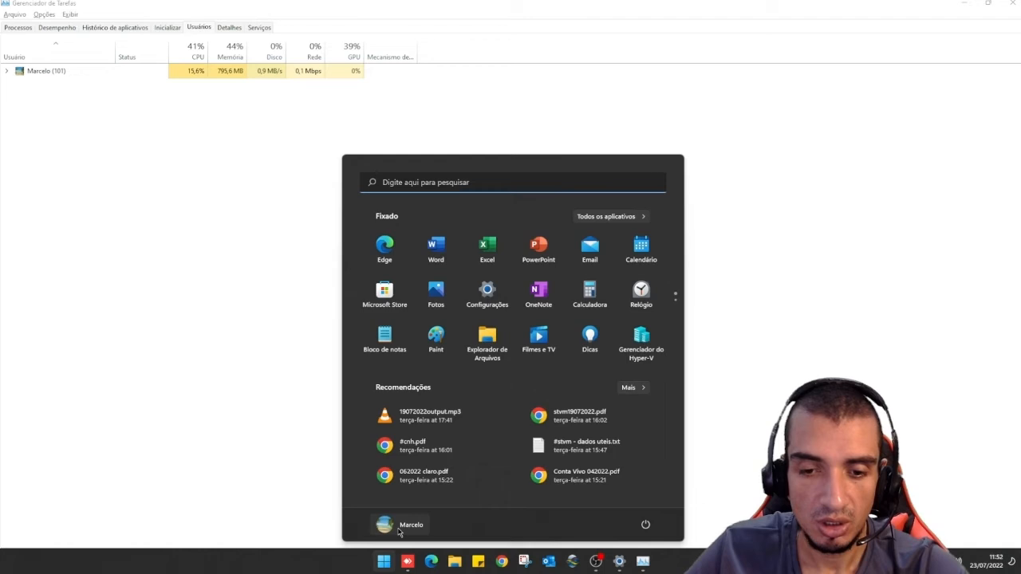
{"action": "left_click", "coordinate": [400, 531]}
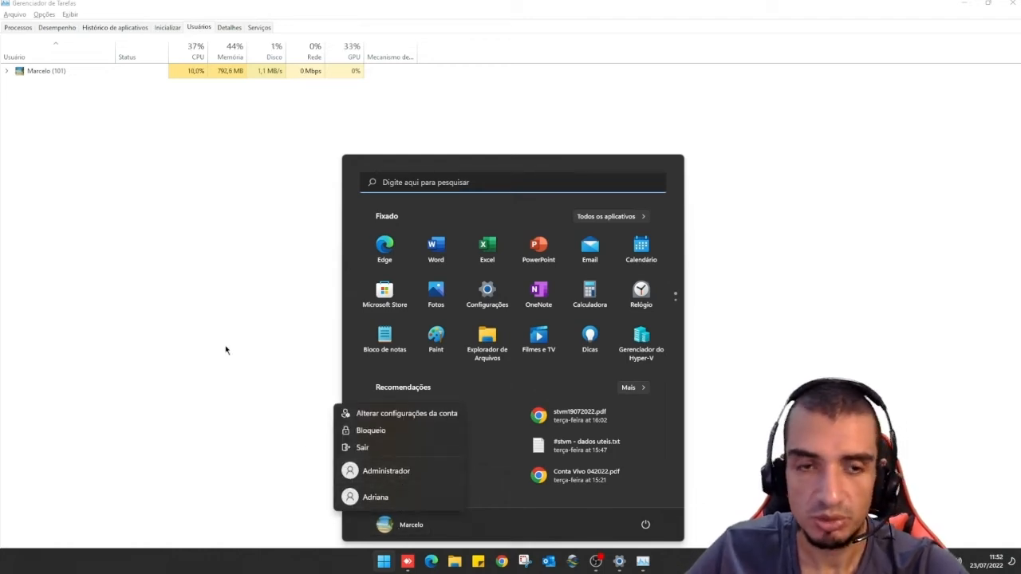
{"action": "key", "text": "Escape"}
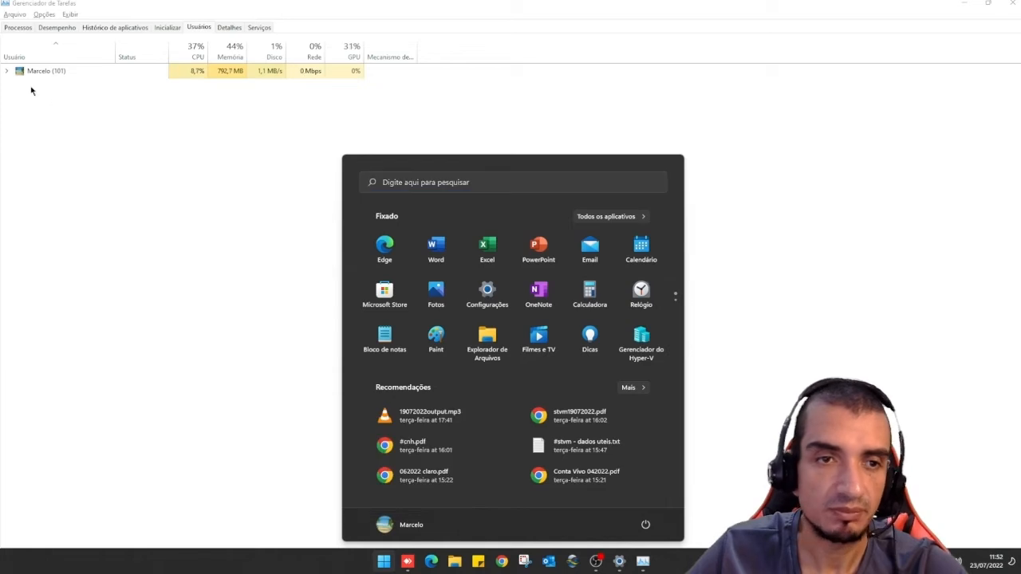
{"action": "left_click", "coordinate": [396, 528]}
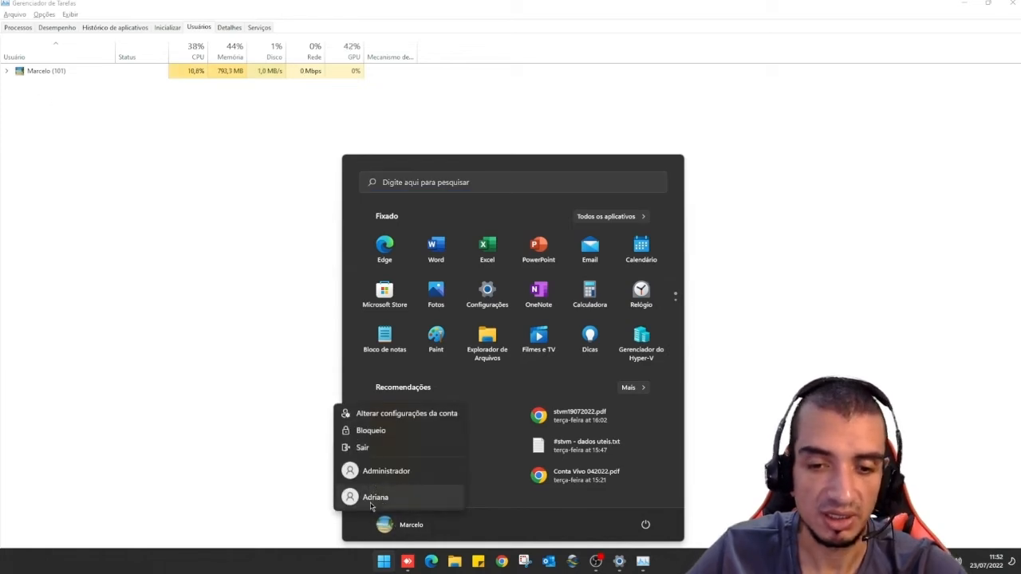
{"action": "left_click", "coordinate": [63, 170]}
{"action": "left_click", "coordinate": [385, 528]}
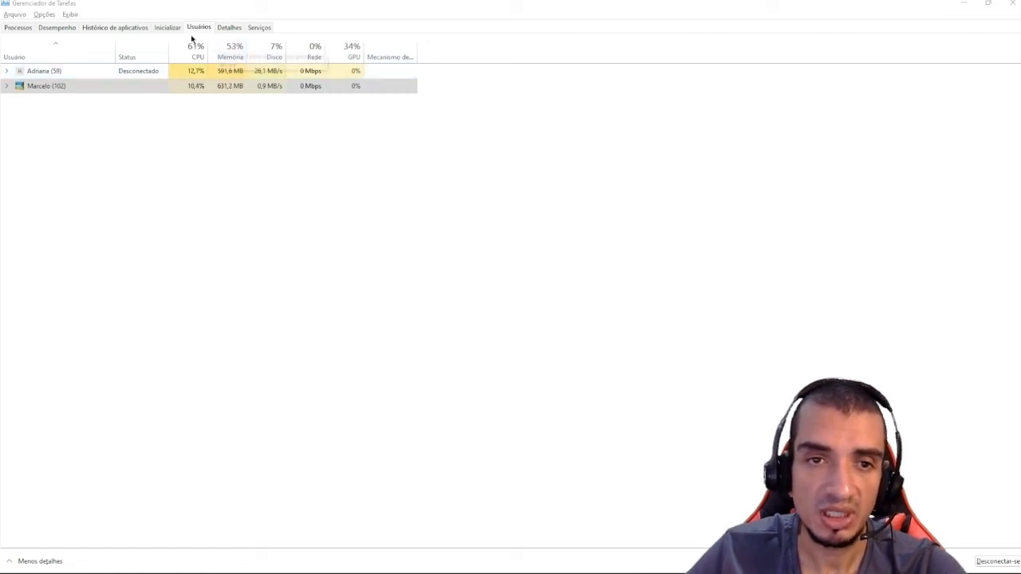
Step: Disconnect the second user's session from the user list and confirm the loss of its unsaved data
{"action": "left_click", "coordinate": [42, 71]}
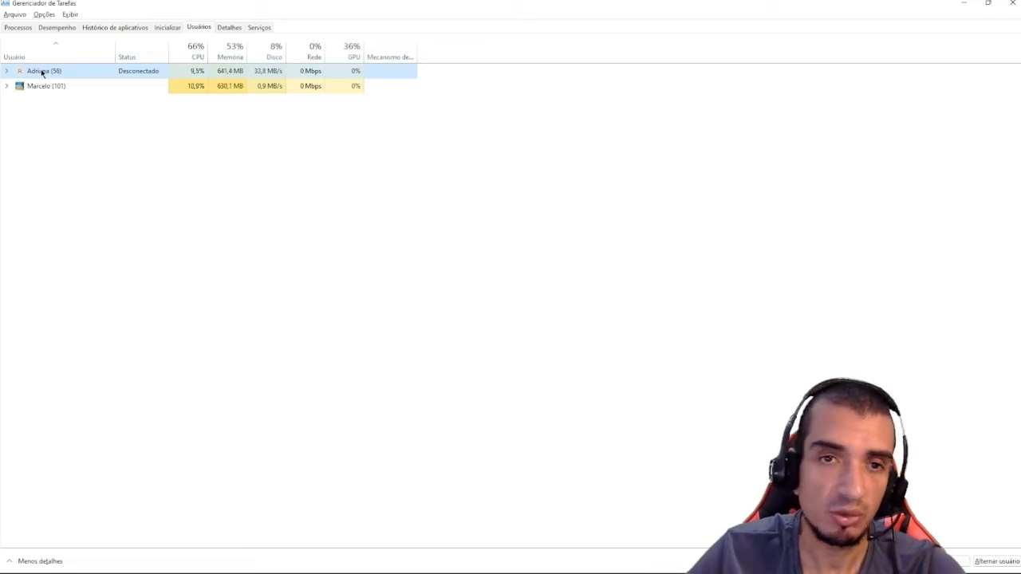
{"action": "right_click", "coordinate": [42, 73]}
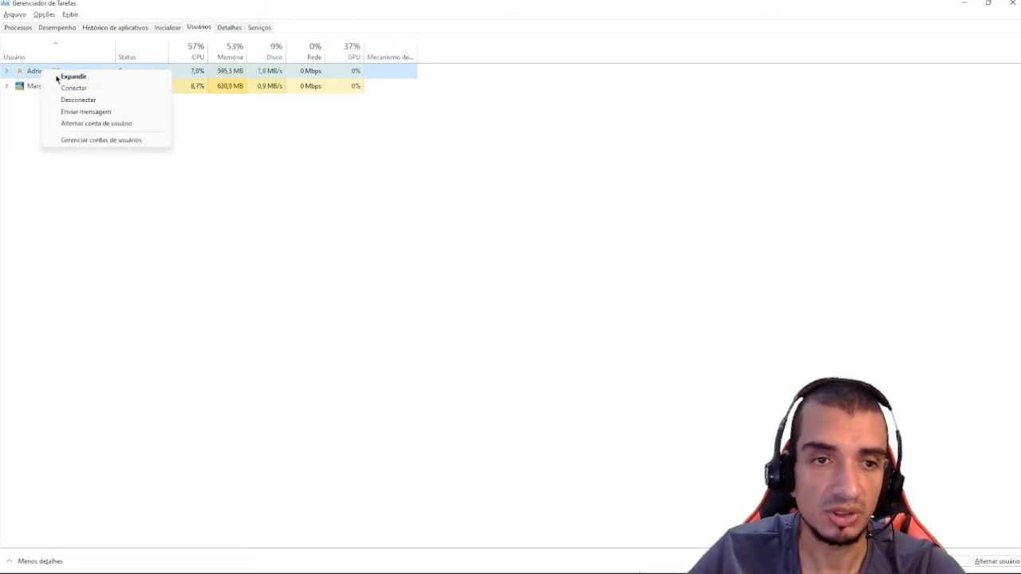
{"action": "left_click", "coordinate": [88, 100]}
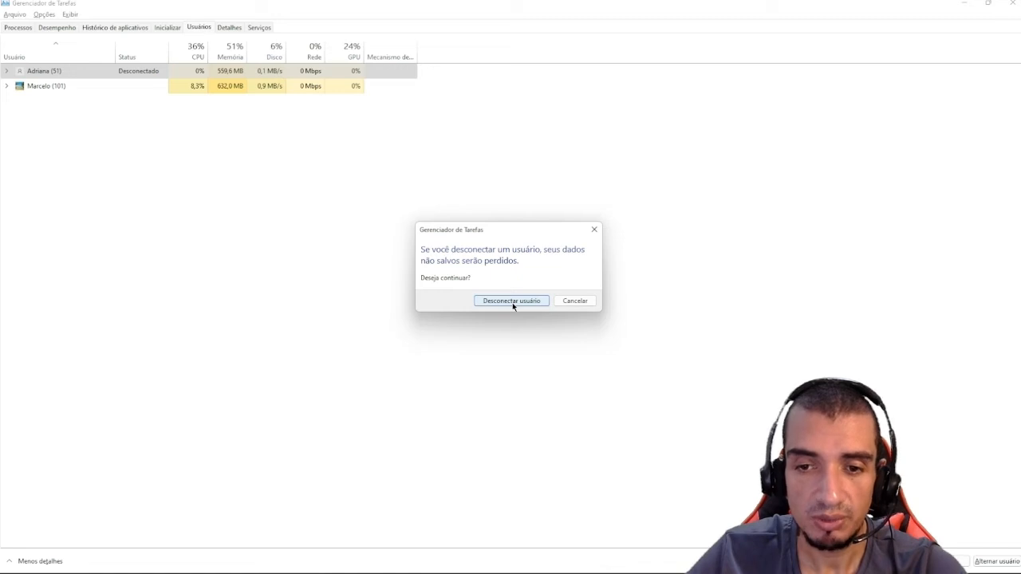
{"action": "left_click", "coordinate": [512, 303]}
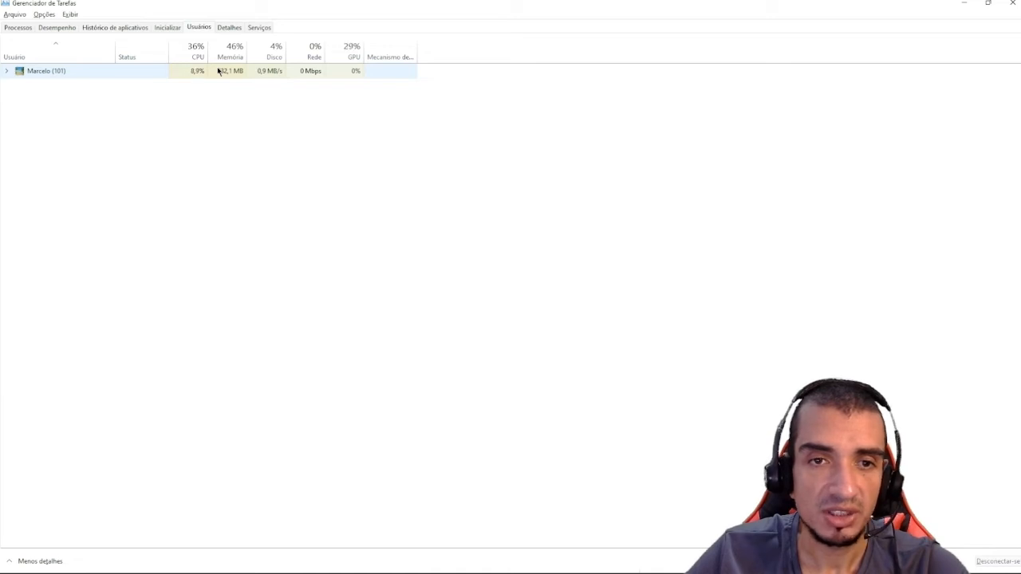
Step: Show the list of Windows services and sort it alphabetically by name
{"action": "left_click", "coordinate": [263, 27]}
{"action": "scroll", "coordinate": [183, 229], "scroll_direction": "up", "scroll_amount": 6}
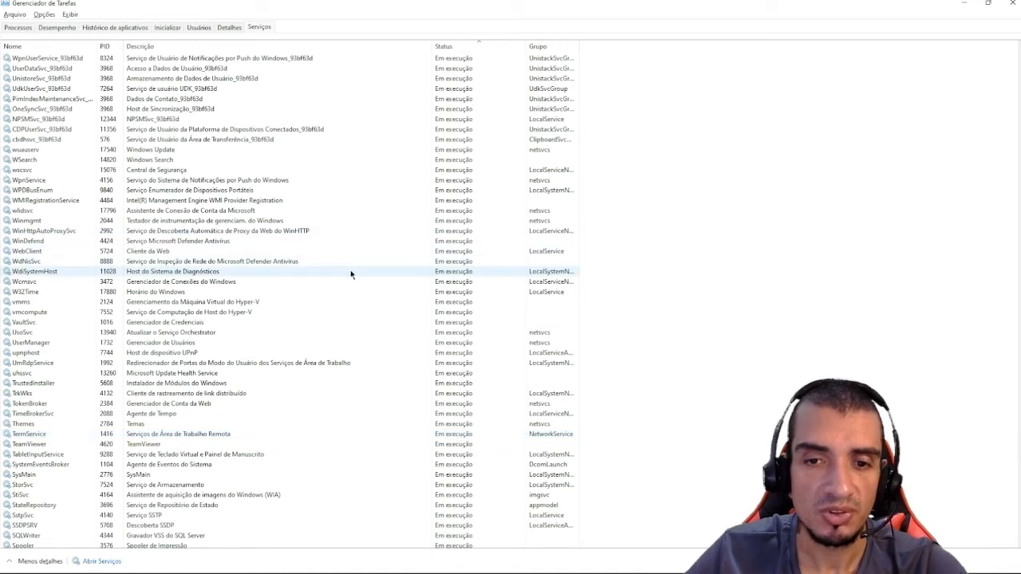
{"action": "mouse_move", "coordinate": [456, 554]}
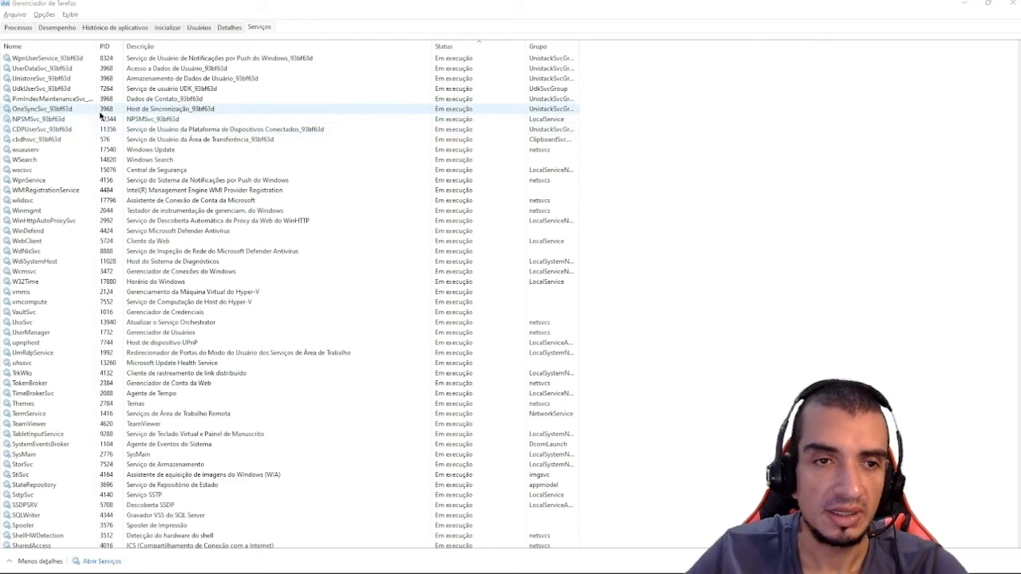
{"action": "left_click", "coordinate": [43, 51]}
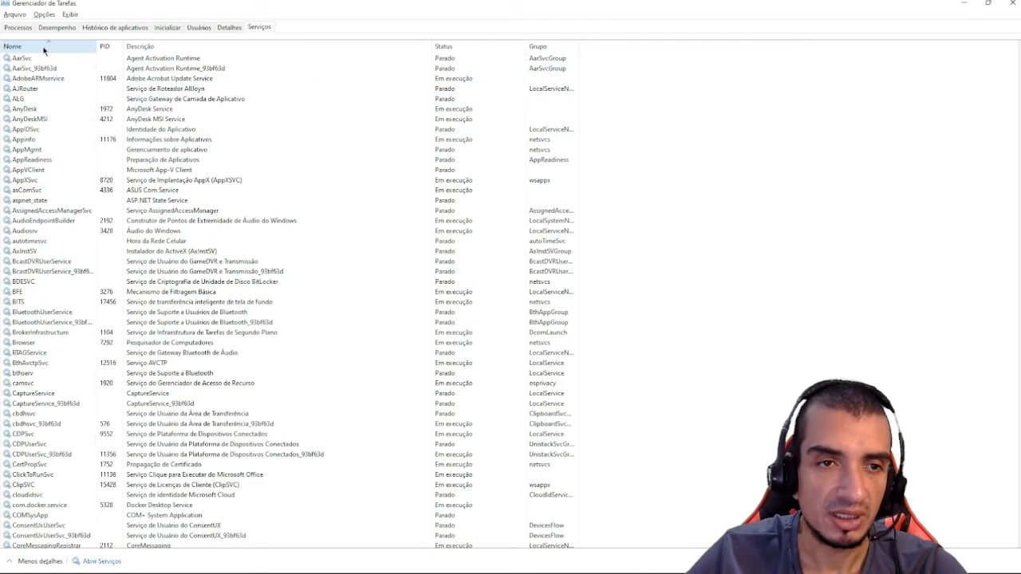
Step: Find and select the AnyDesk service in the list, and show the hidden taskbar icons
{"action": "scroll", "coordinate": [63, 139], "scroll_direction": "down", "scroll_amount": 2}
{"action": "scroll", "coordinate": [63, 139], "scroll_direction": "down", "scroll_amount": 20}
{"action": "left_click", "coordinate": [64, 90]}
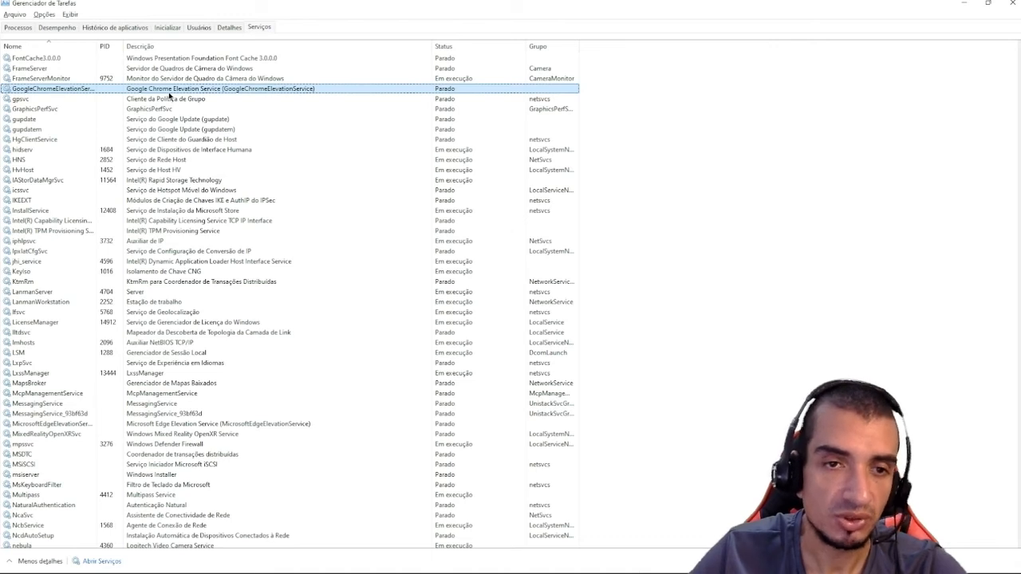
{"action": "type", "text": "an"}
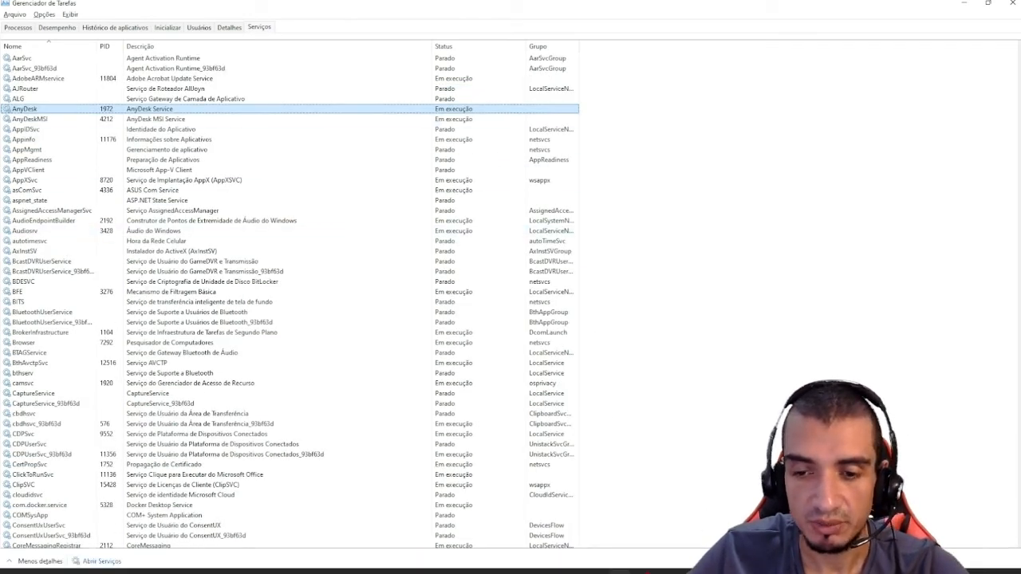
{"action": "left_click", "coordinate": [887, 562]}
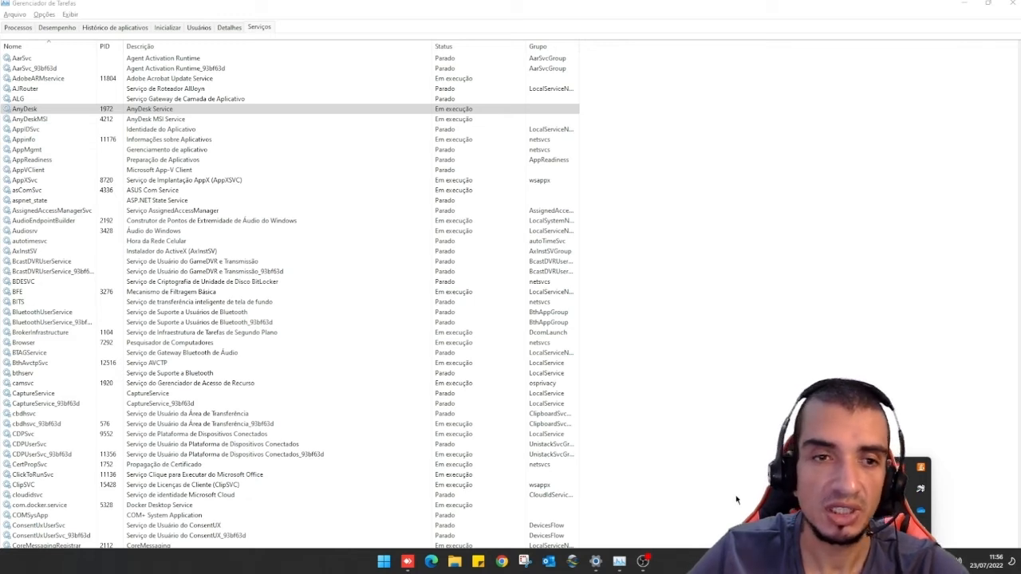
Step: Open the Windows Services console from the AnyDesk service and sort its services by name
{"action": "right_click", "coordinate": [167, 115]}
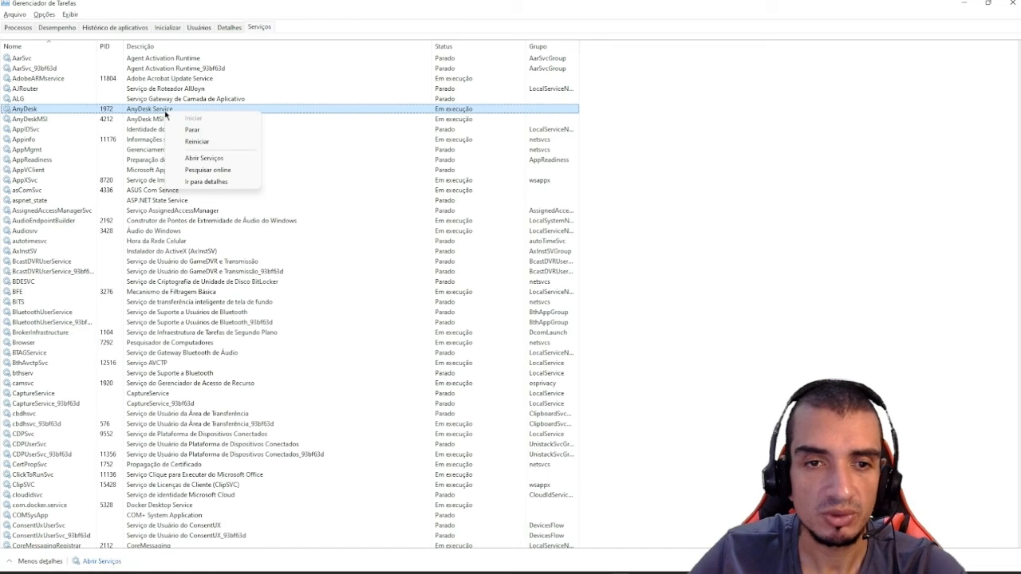
{"action": "left_click", "coordinate": [209, 164]}
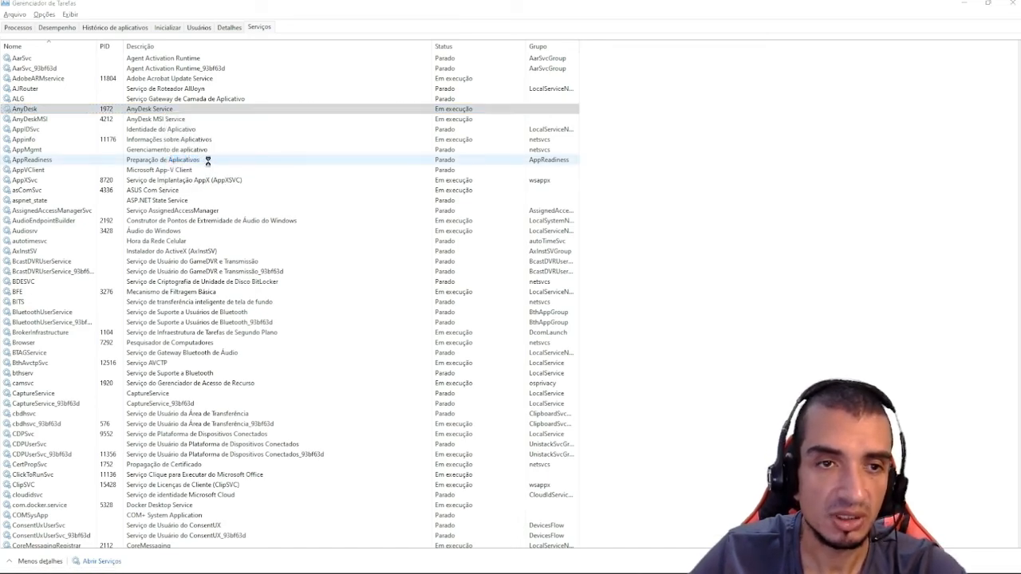
{"action": "left_click", "coordinate": [213, 151]}
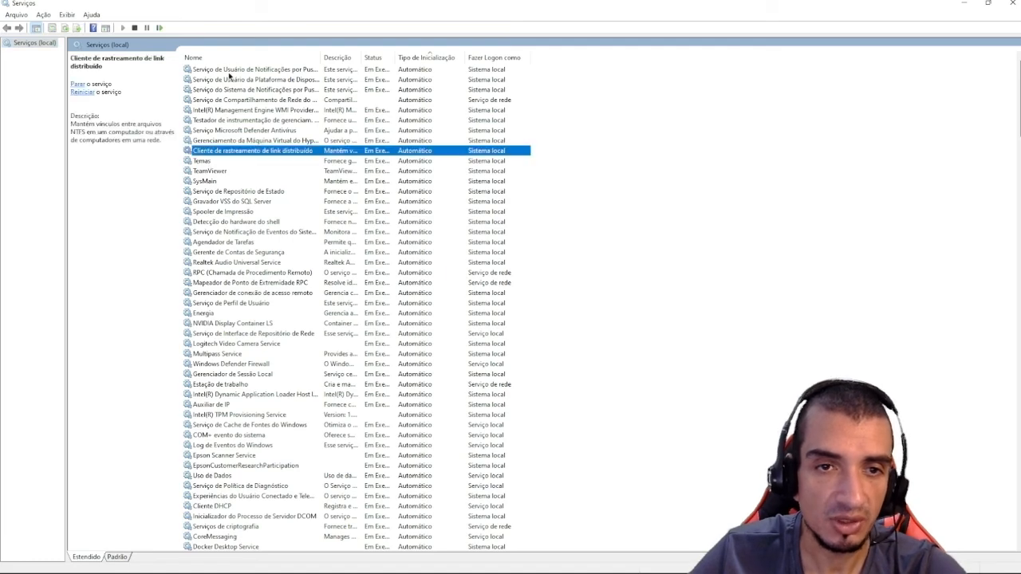
{"action": "left_click", "coordinate": [229, 57]}
{"action": "left_click", "coordinate": [200, 131]}
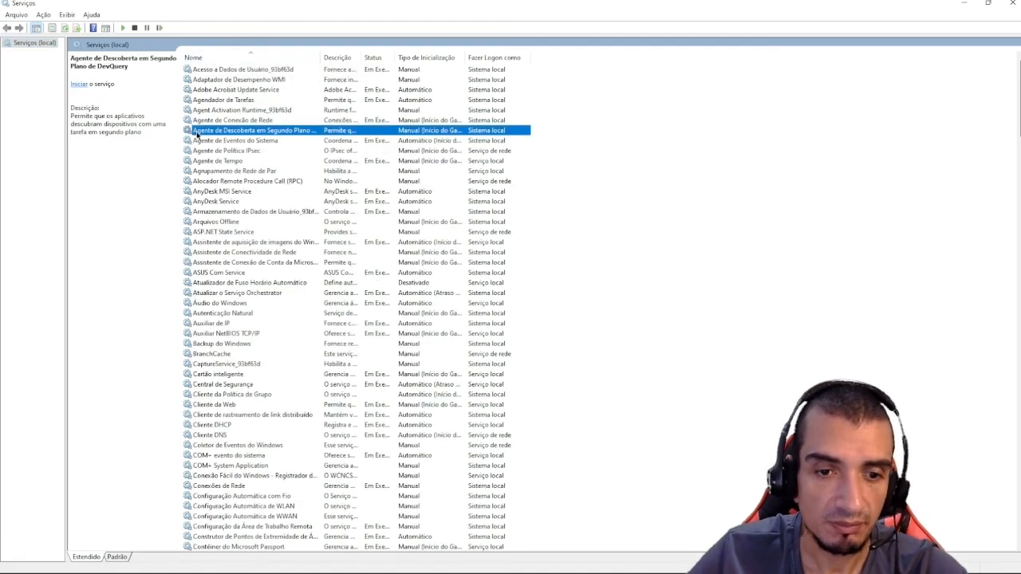
Step: Locate AnyDesk Service in the Services console and open its properties
{"action": "left_click", "coordinate": [240, 297]}
{"action": "key", "text": "n"}
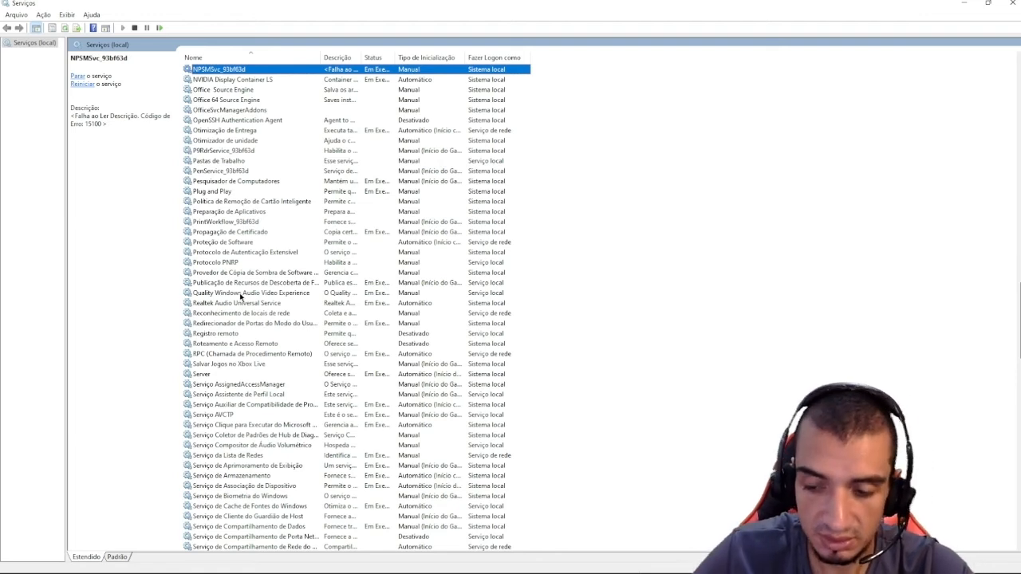
{"action": "key", "text": "a"}
{"action": "key", "text": "n"}
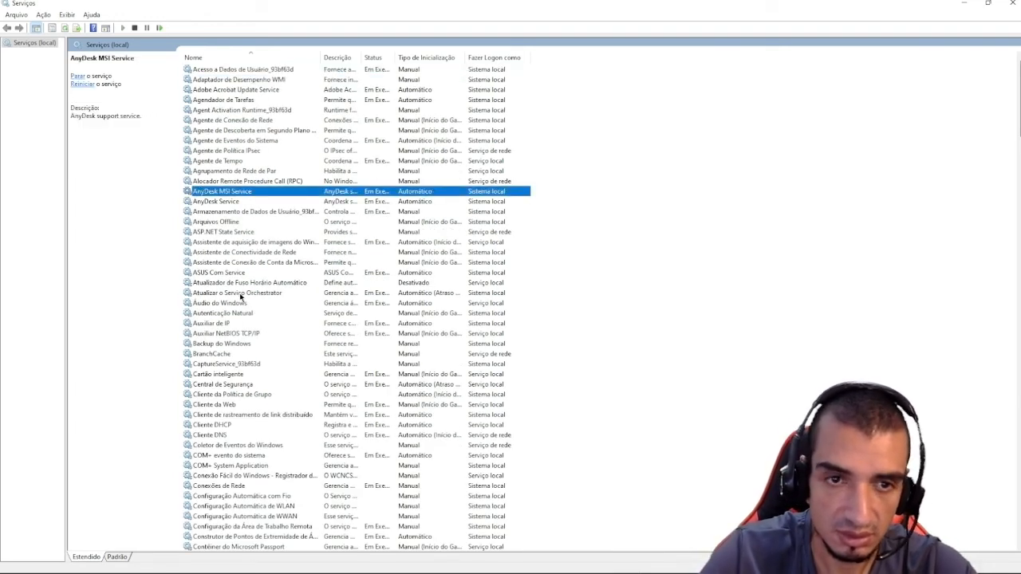
{"action": "double_click", "coordinate": [213, 202]}
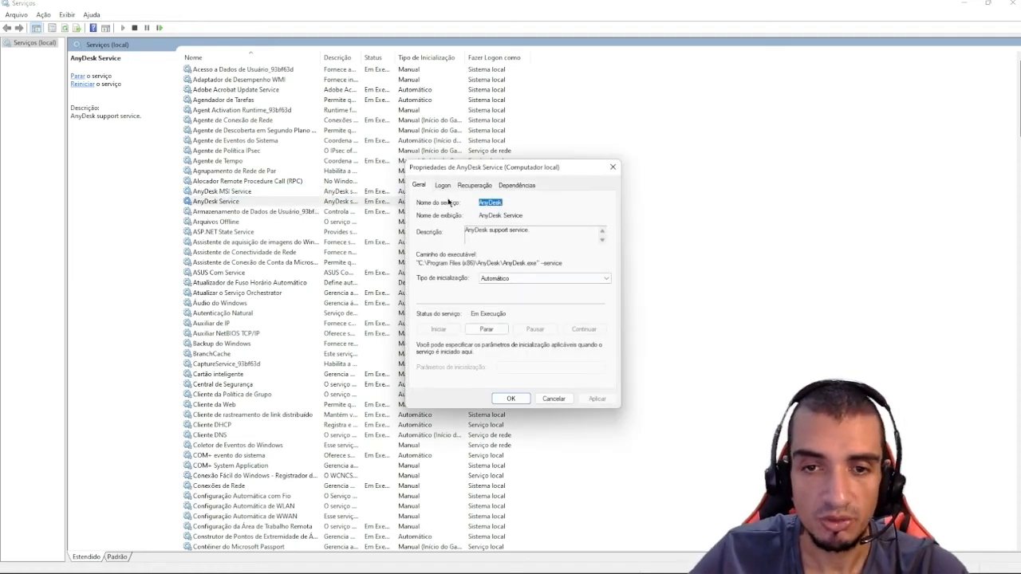
Step: Review the startup types available for AnyDesk Service, cancel its properties and close the Services console
{"action": "left_click", "coordinate": [495, 279]}
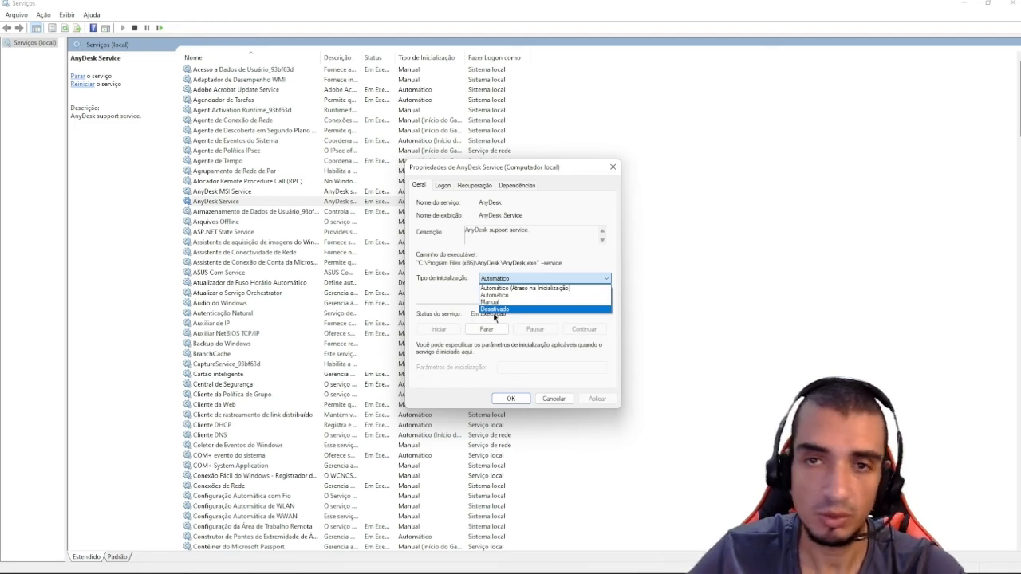
{"action": "left_click", "coordinate": [458, 296]}
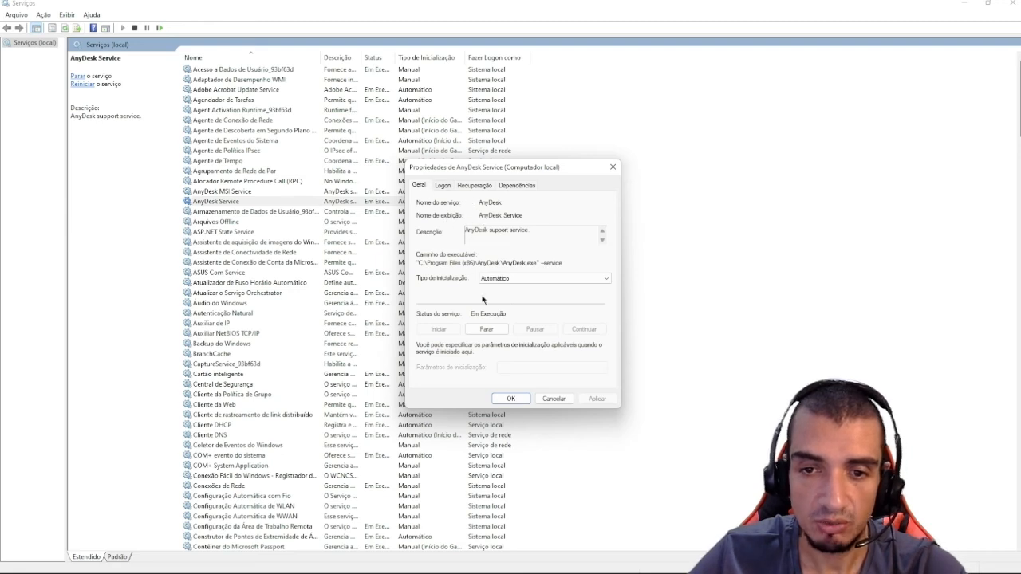
{"action": "left_click", "coordinate": [551, 399]}
{"action": "left_click", "coordinate": [1011, 4]}
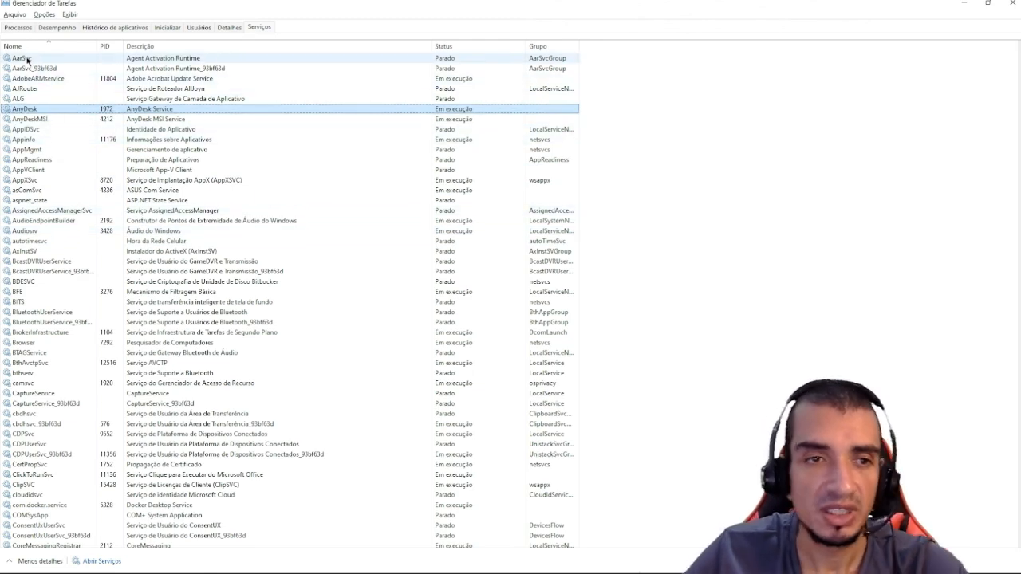
Step: Review Task Manager's performance, app history, startup, users, details and services views, and return to the process list
{"action": "left_click", "coordinate": [24, 28]}
{"action": "left_click", "coordinate": [58, 28]}
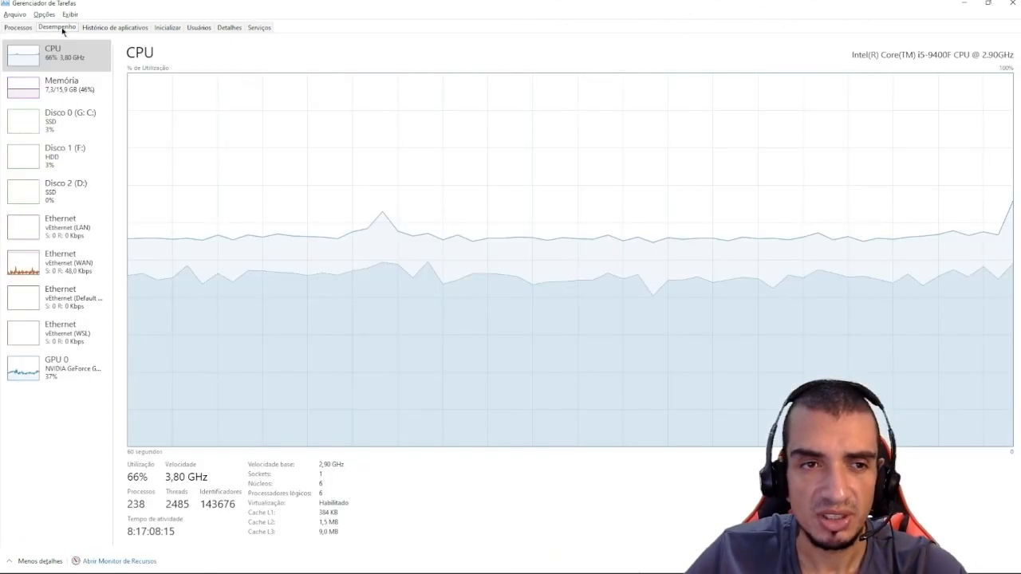
{"action": "left_click", "coordinate": [106, 29]}
{"action": "left_click", "coordinate": [168, 28]}
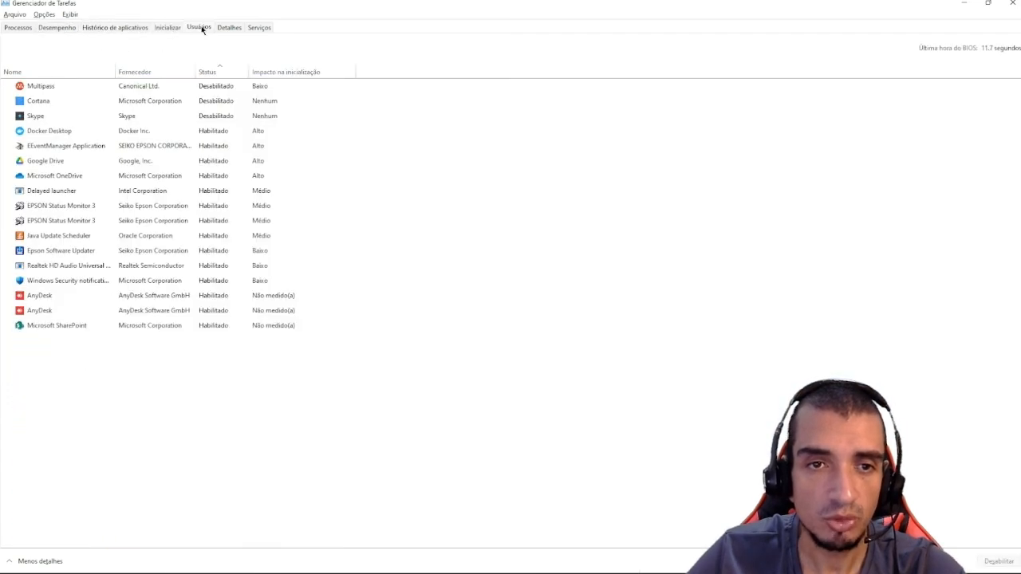
{"action": "left_click", "coordinate": [200, 28]}
{"action": "left_click", "coordinate": [229, 28]}
{"action": "left_click", "coordinate": [259, 28]}
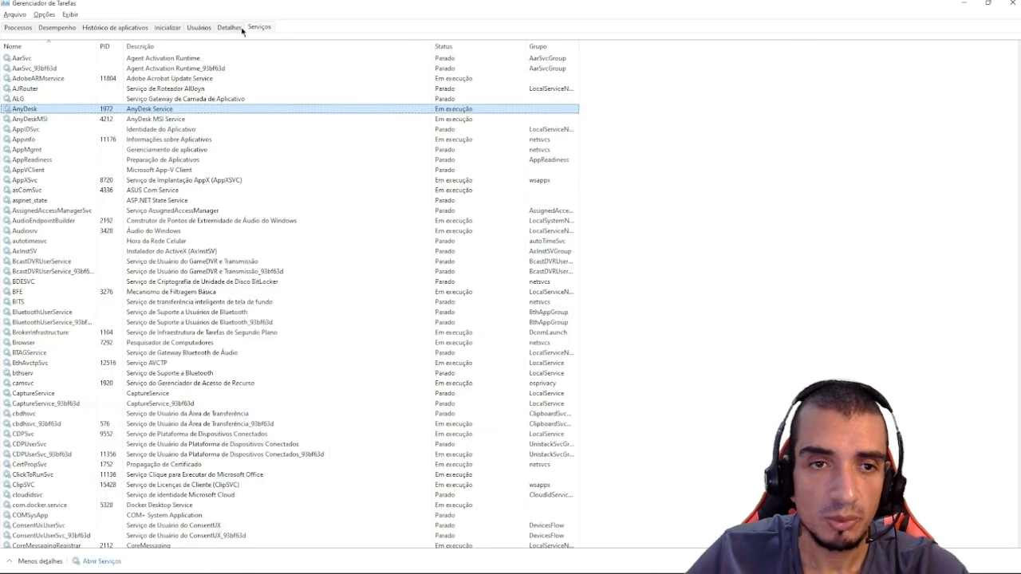
{"action": "left_click", "coordinate": [32, 29]}
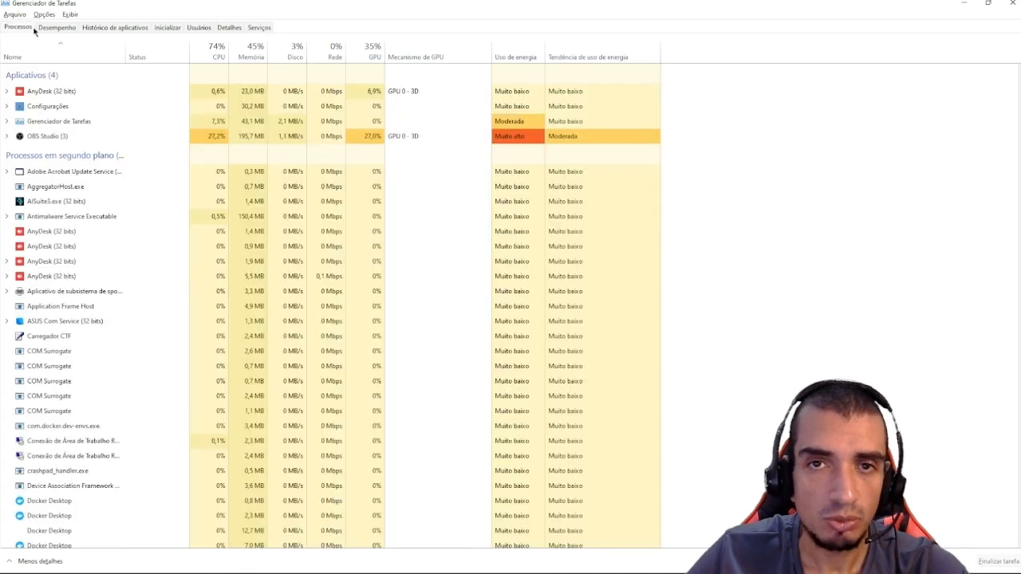